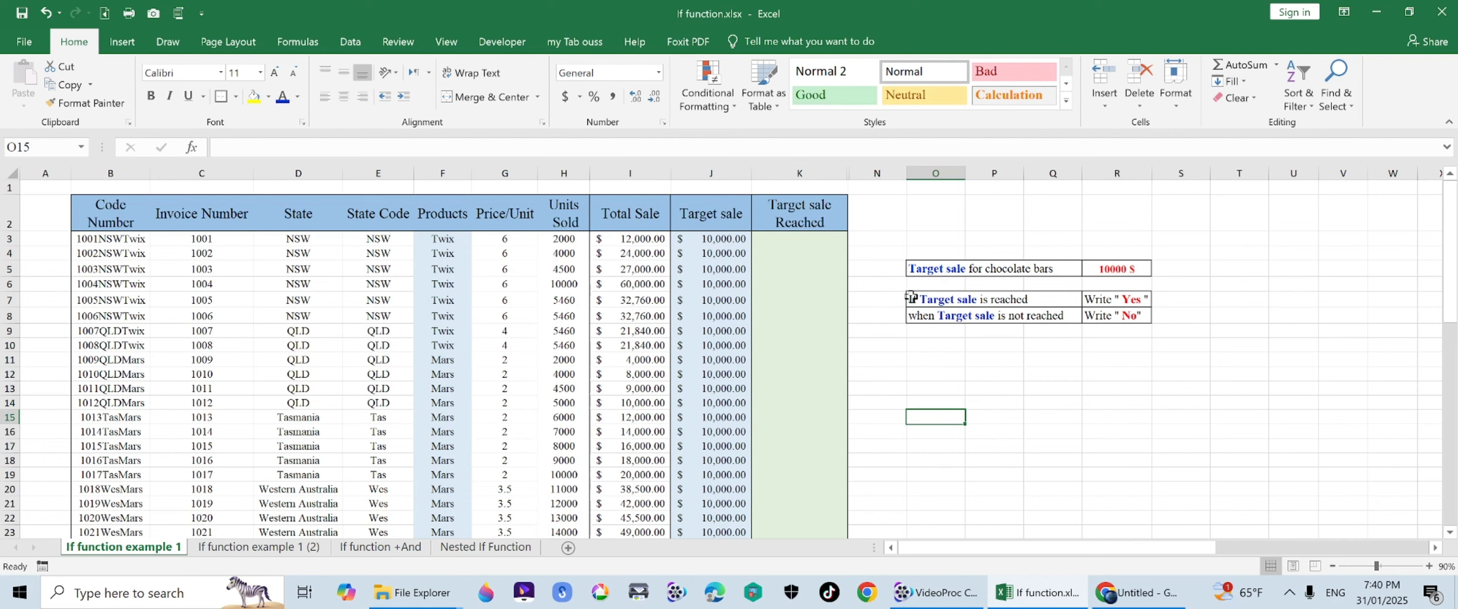
Examine the units sold, total sale, products and target sale columns along with the rules for the Target sale Reached column
left_click(561, 240)
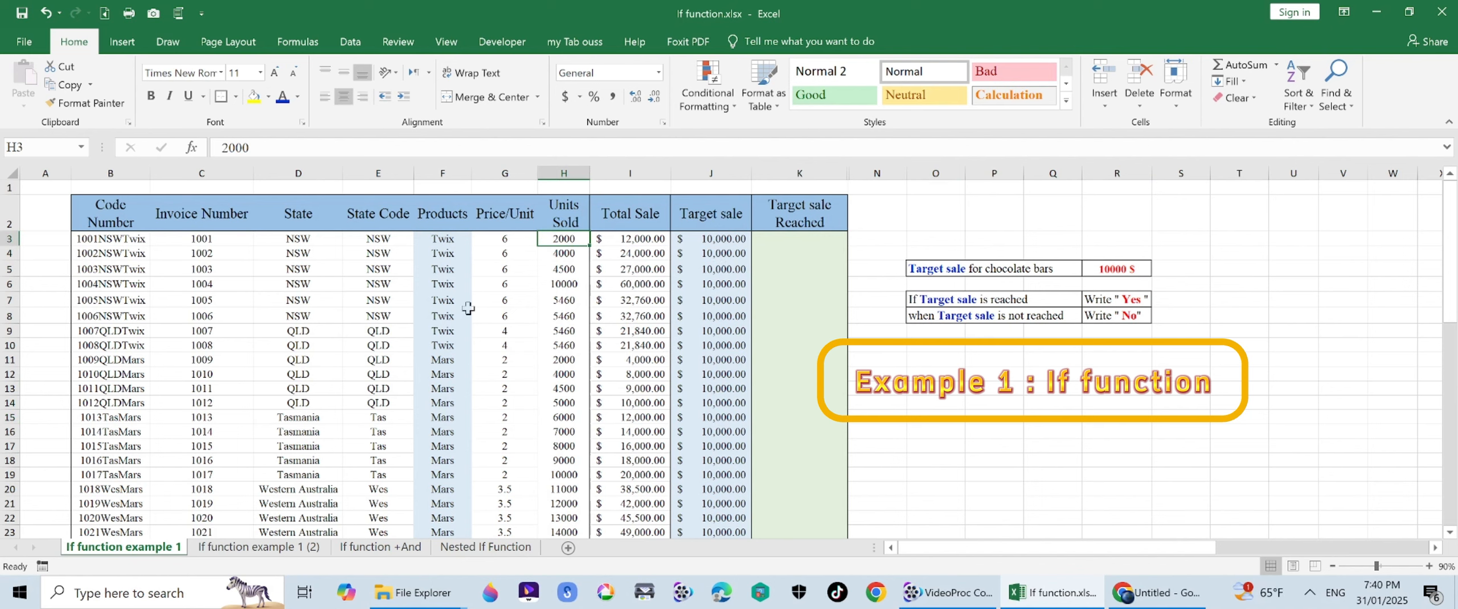
left_click(605, 254)
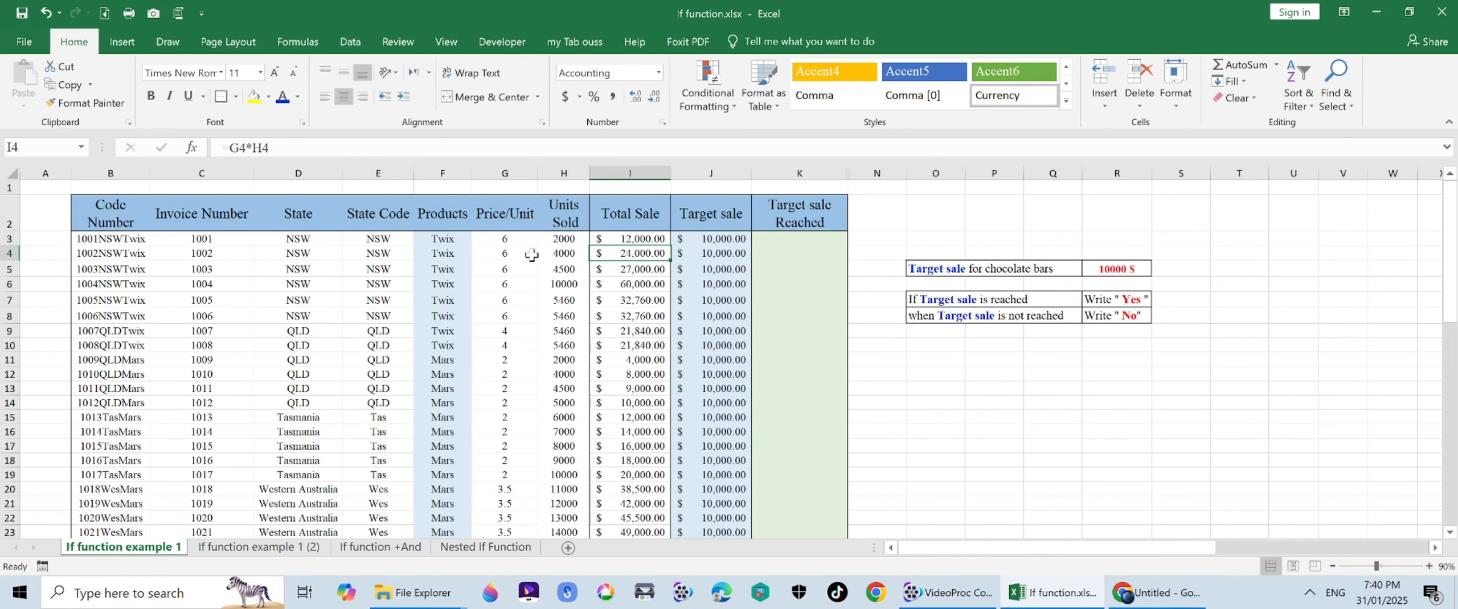
left_click(458, 252)
left_click(456, 404)
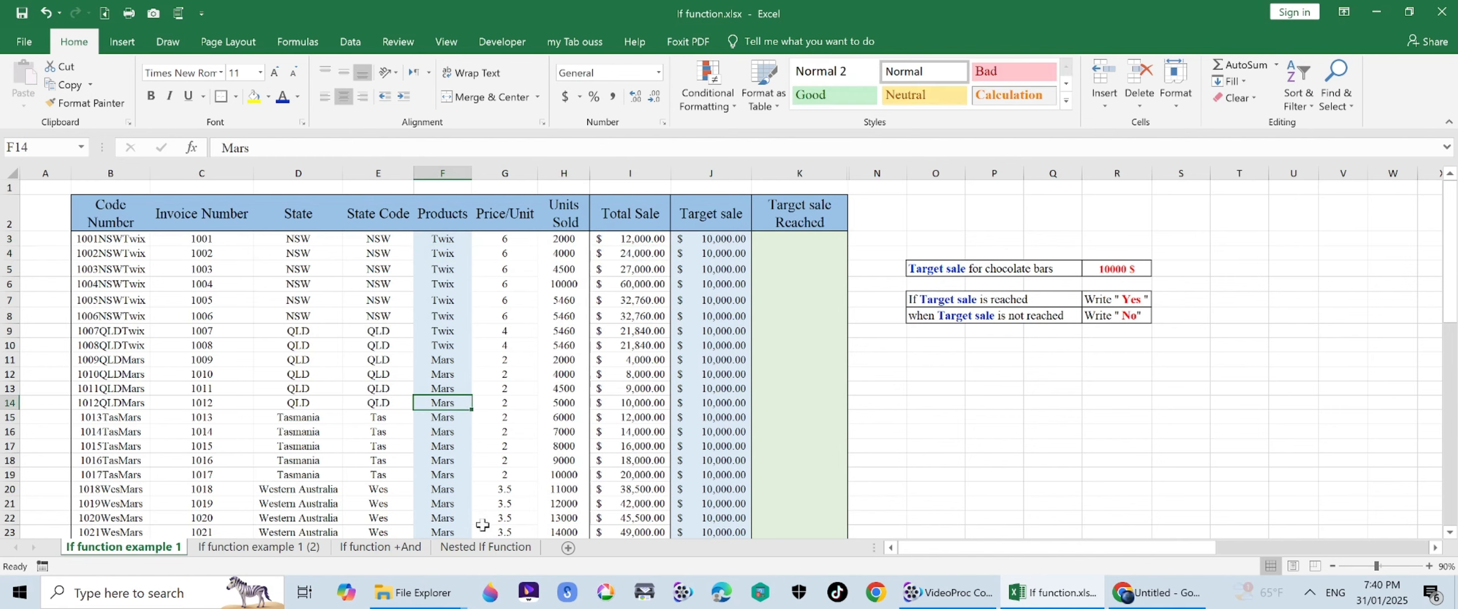
scroll(443, 382, "down", 4)
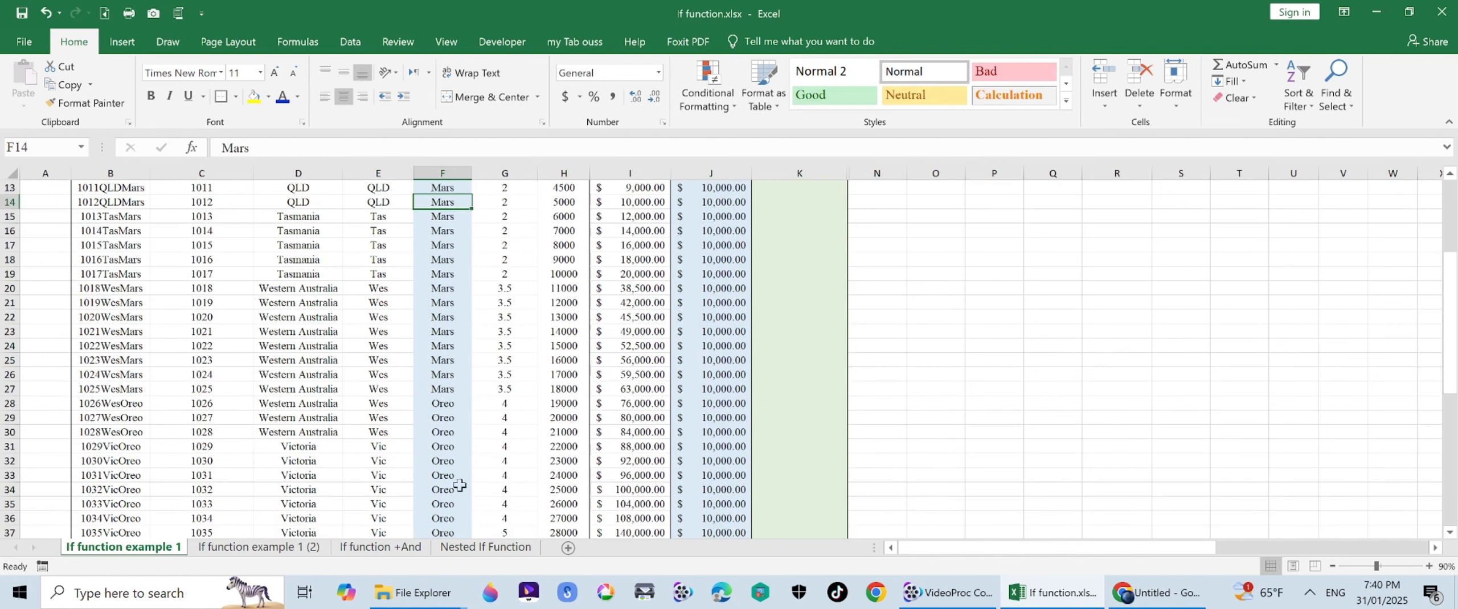
scroll(462, 486, "up", 4)
scroll(462, 485, "down", 14)
scroll(467, 482, "up", 6)
scroll(473, 475, "up", 8)
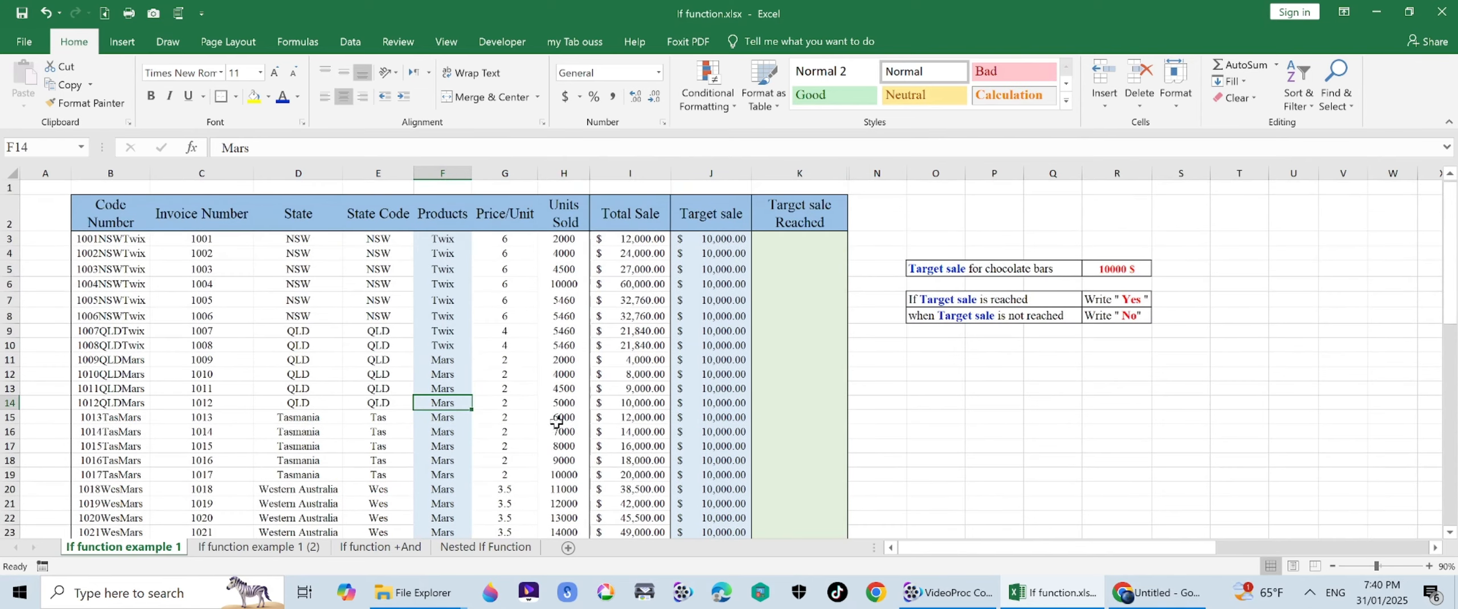
left_click(663, 239)
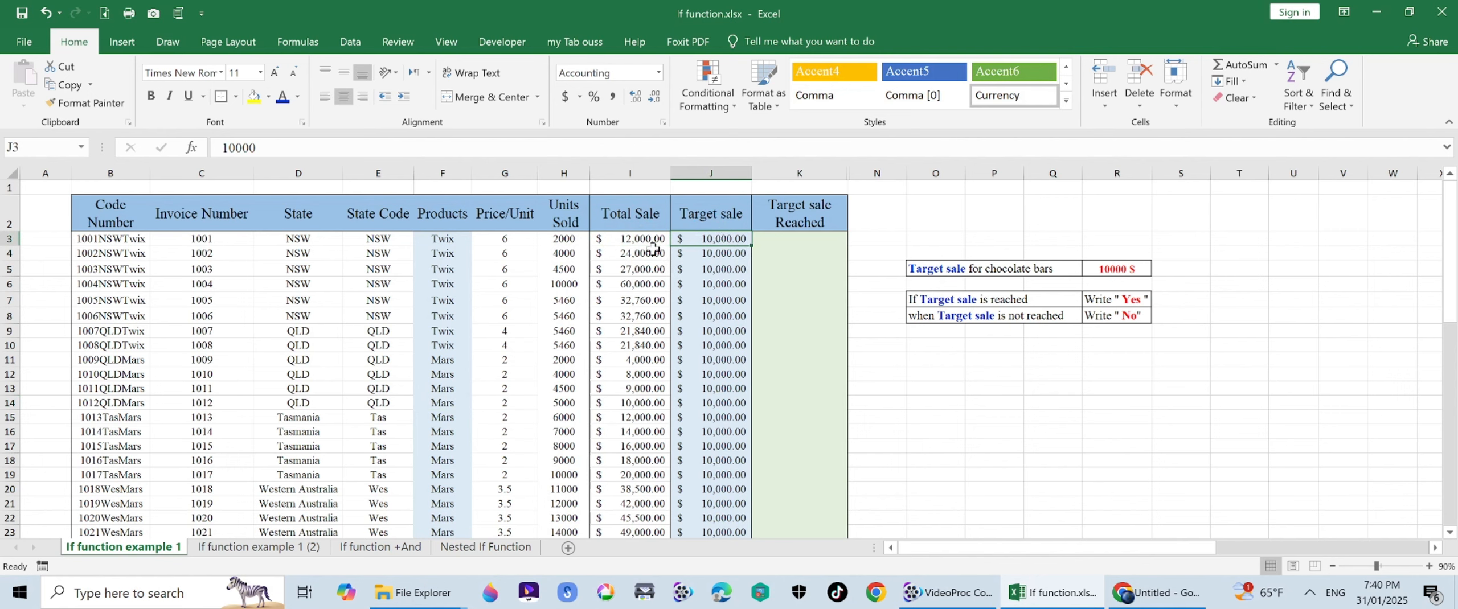
left_click(811, 254)
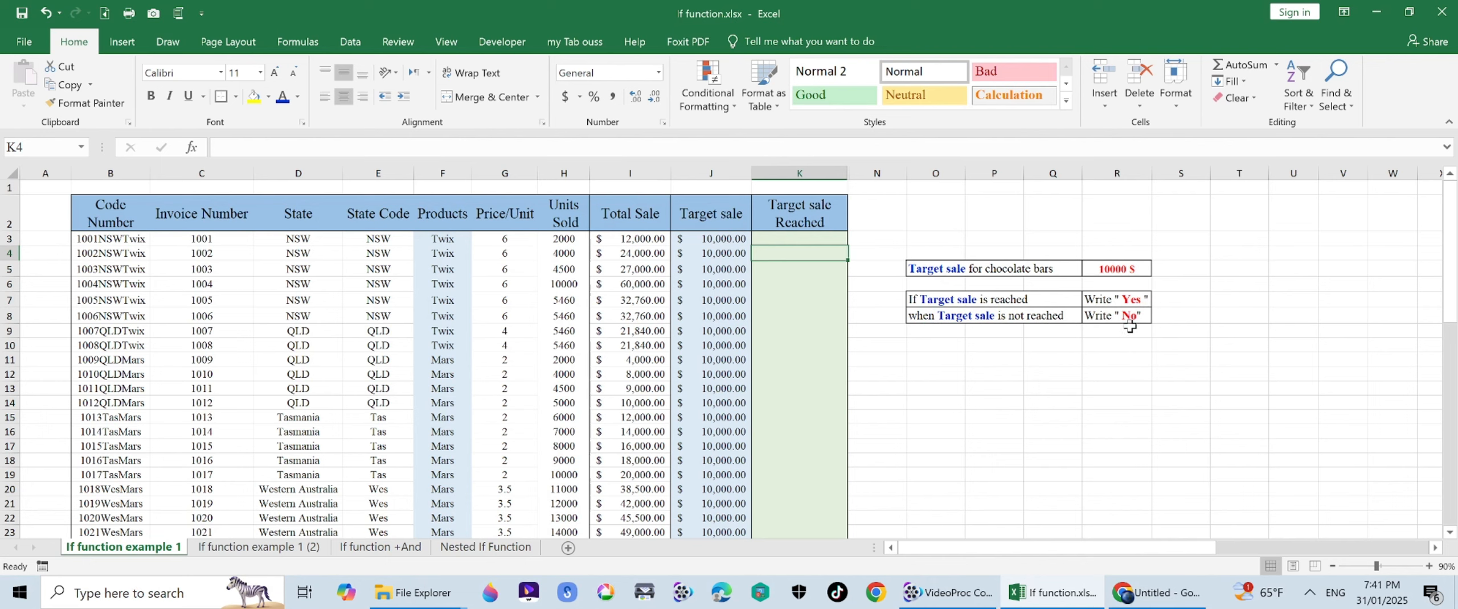
Enter the formula =IF(I3>10000,"yes ","No ") in cell K3 of the Target sale Reached column
left_click(790, 242)
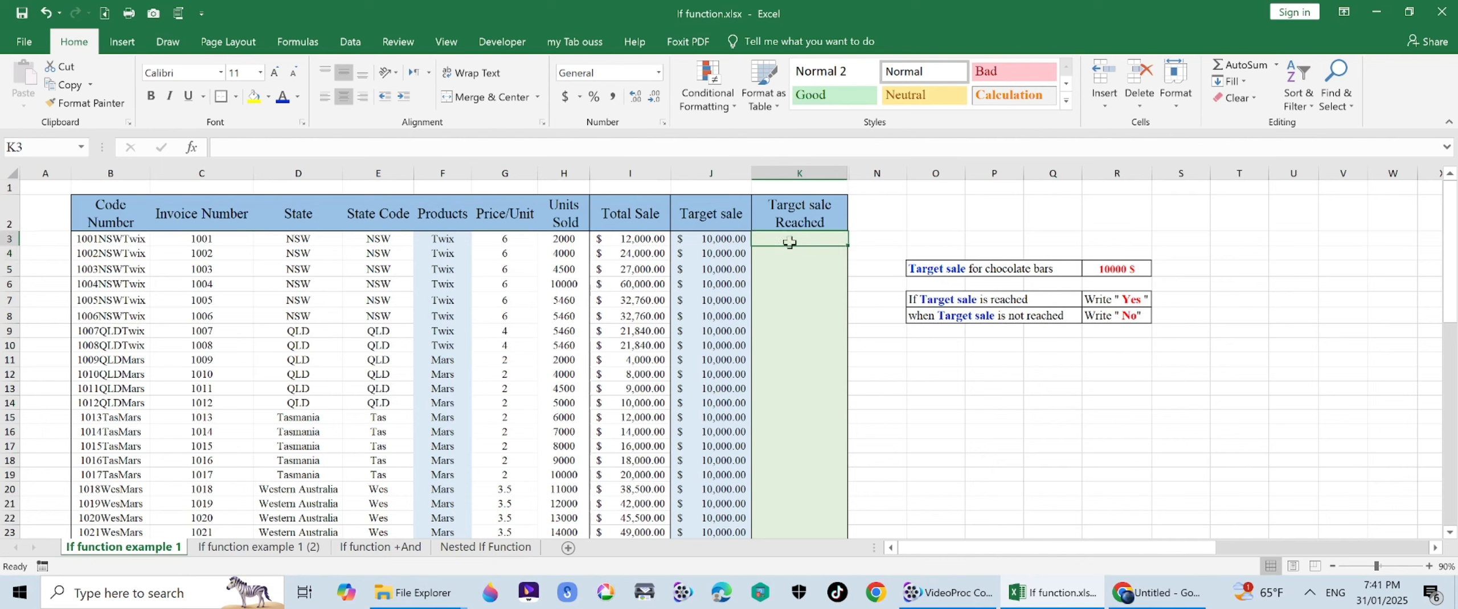
type("=")
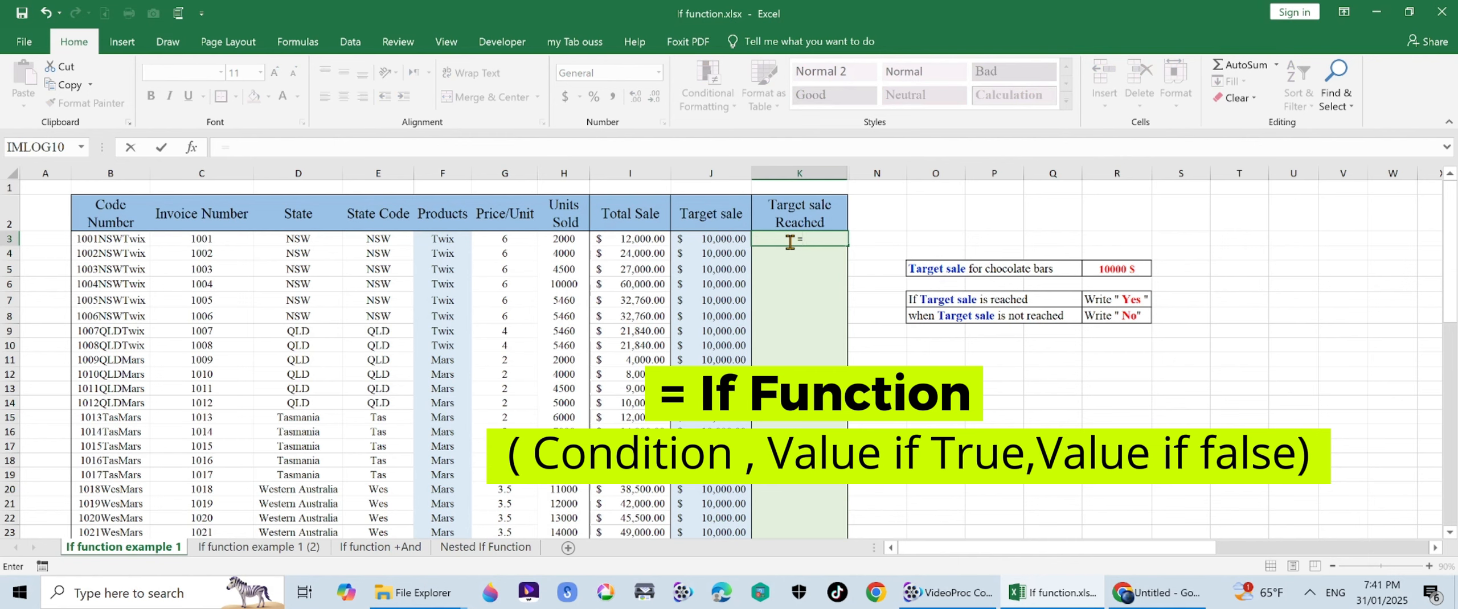
type("if")
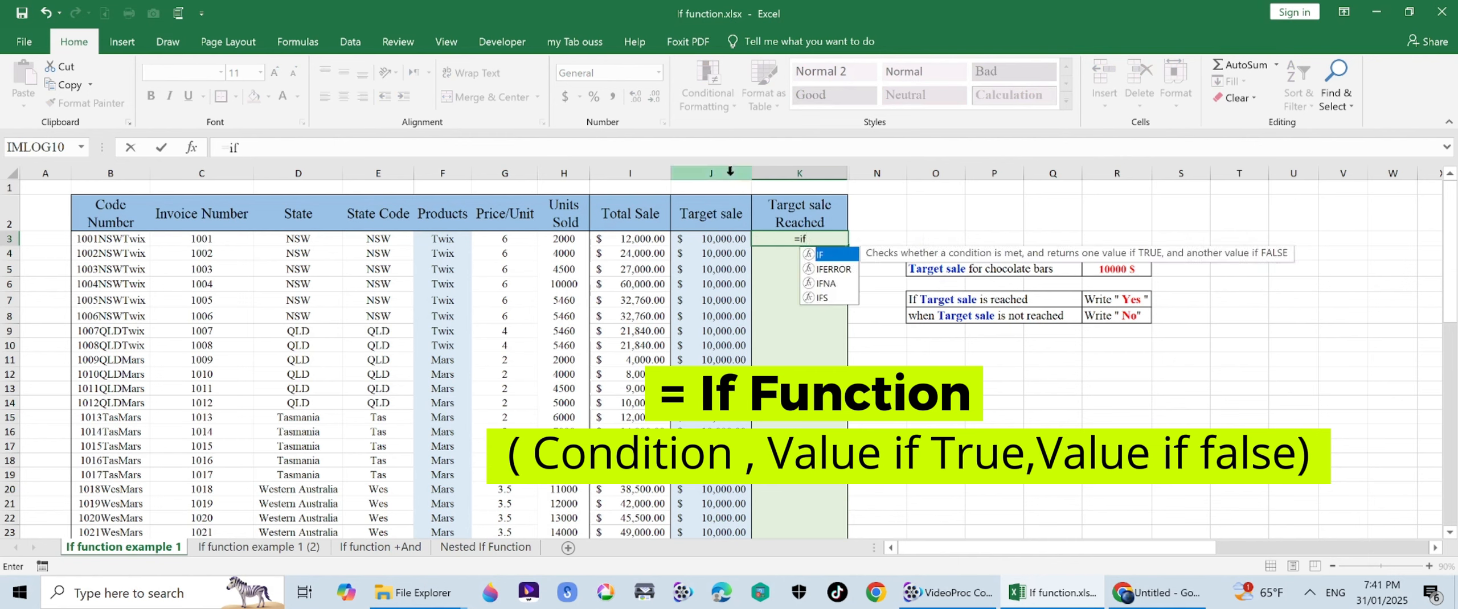
left_click(831, 257)
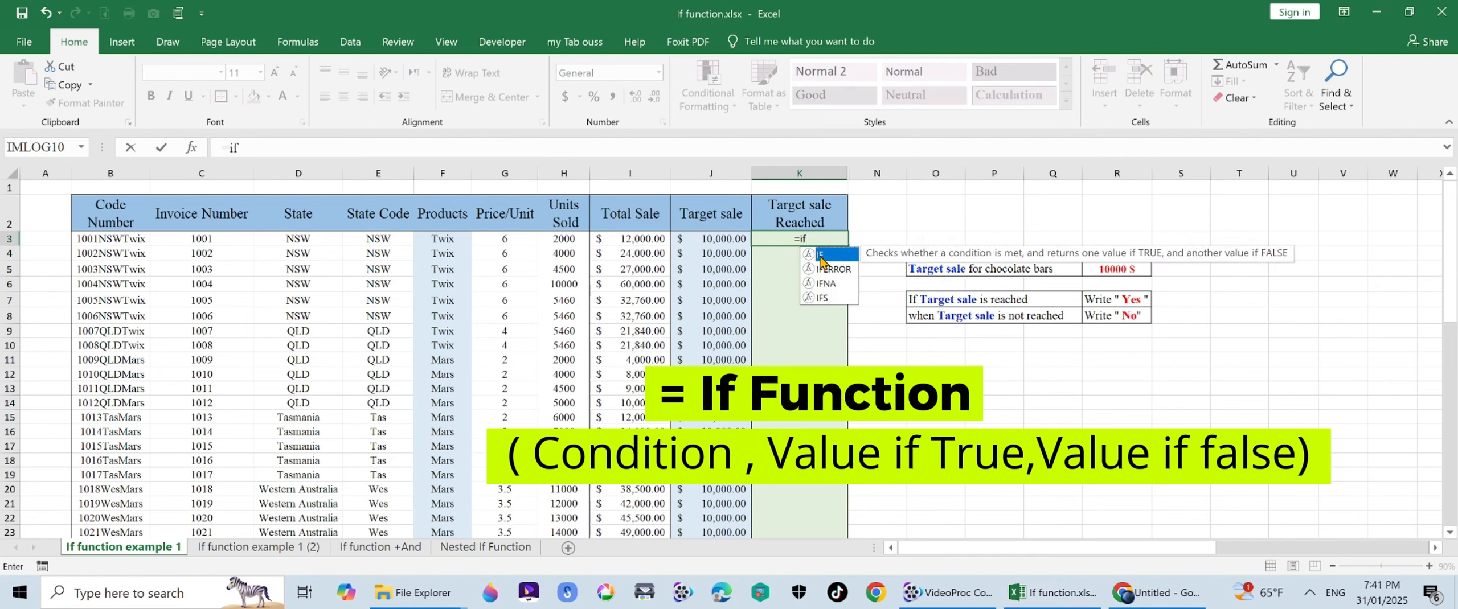
double_click(820, 256)
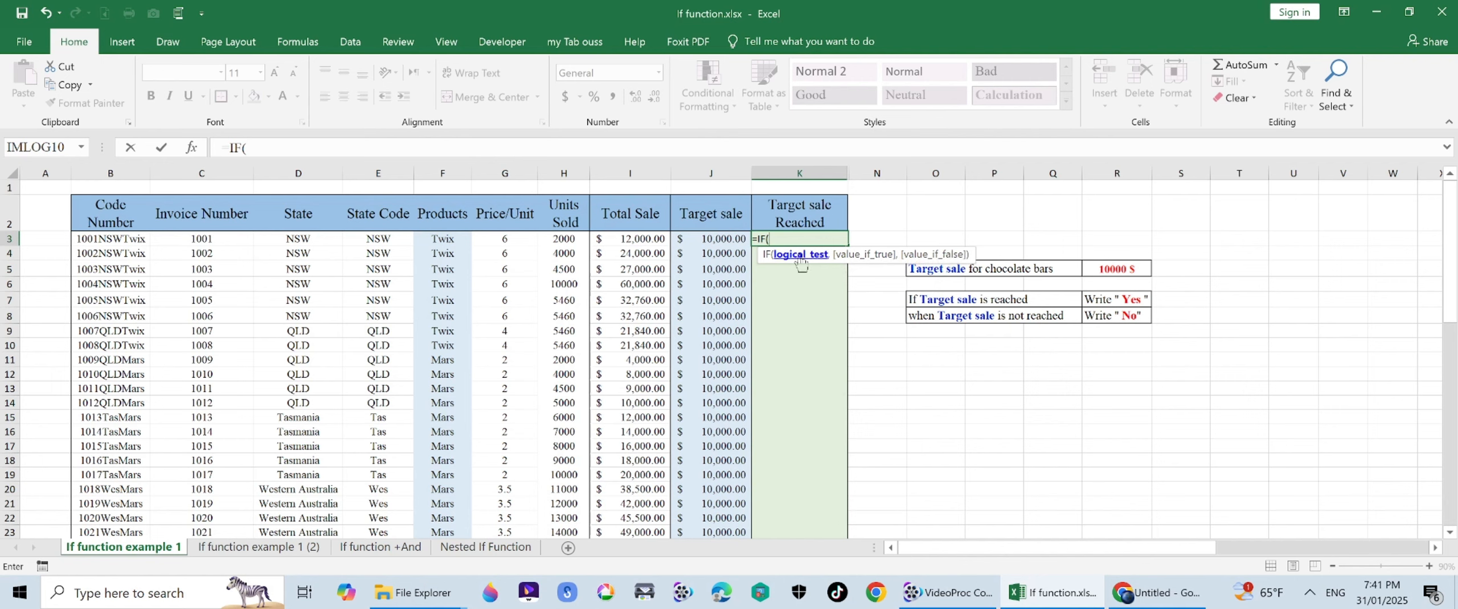
left_click(649, 239)
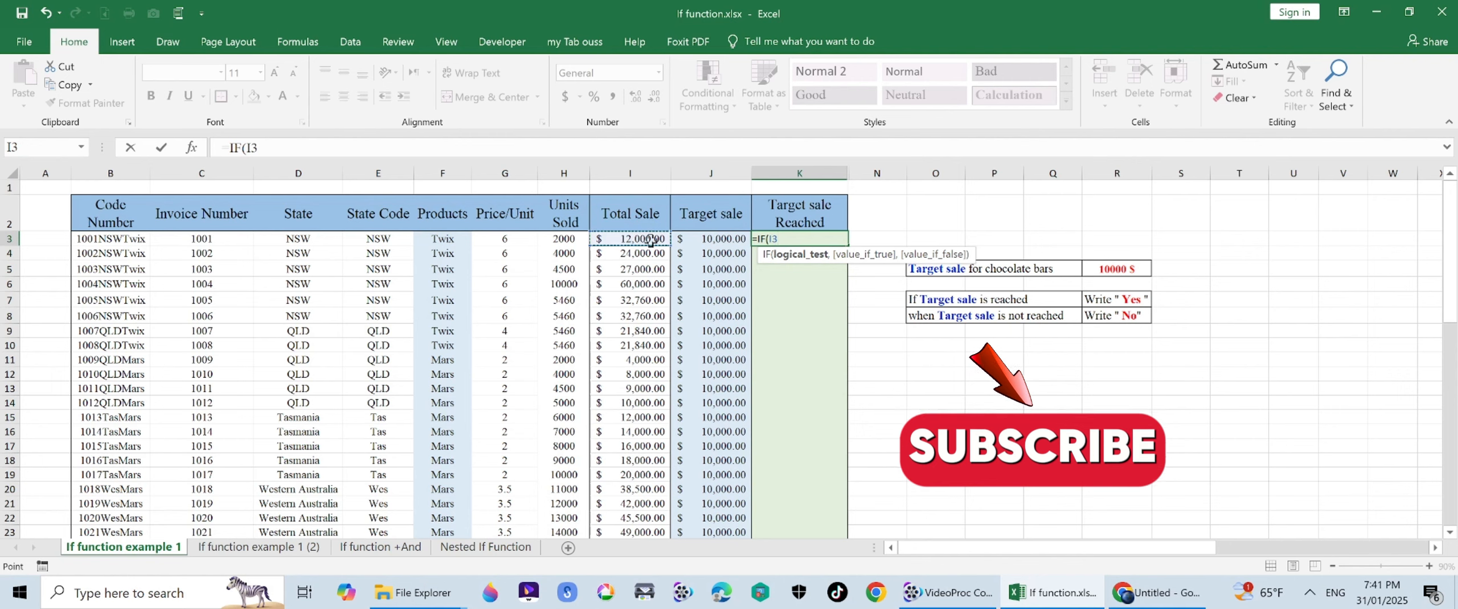
type(">")
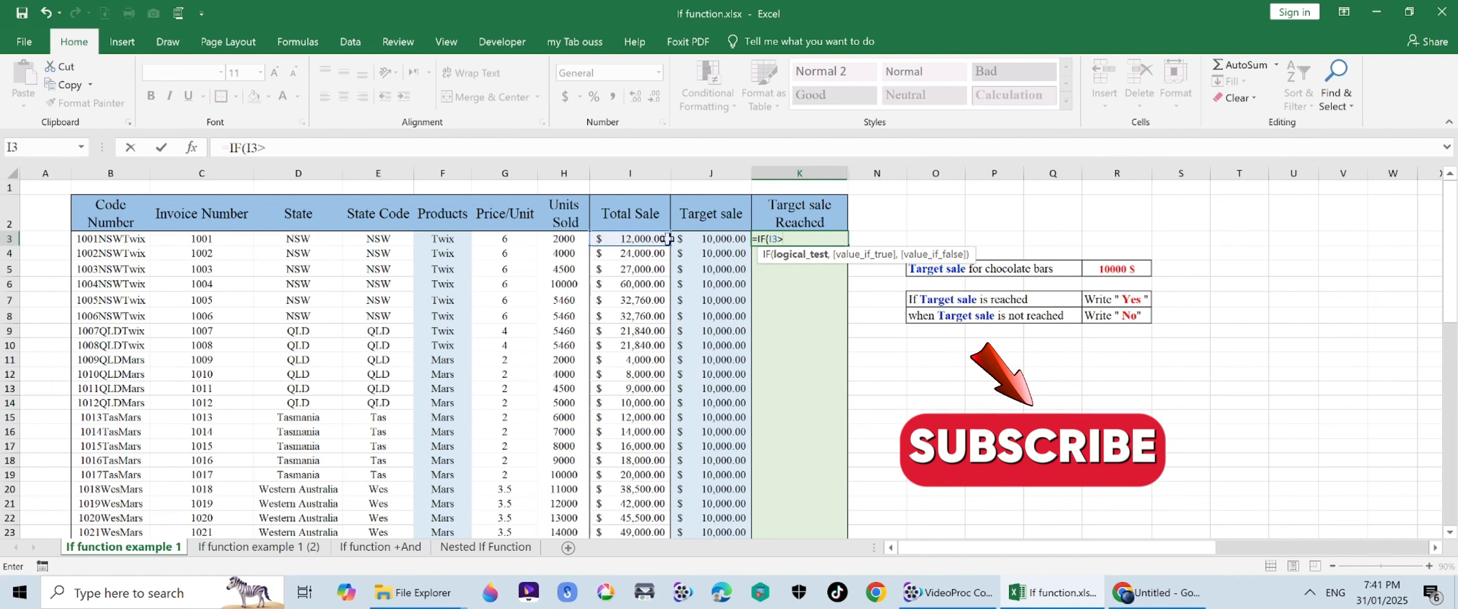
type("10000,\"yes")
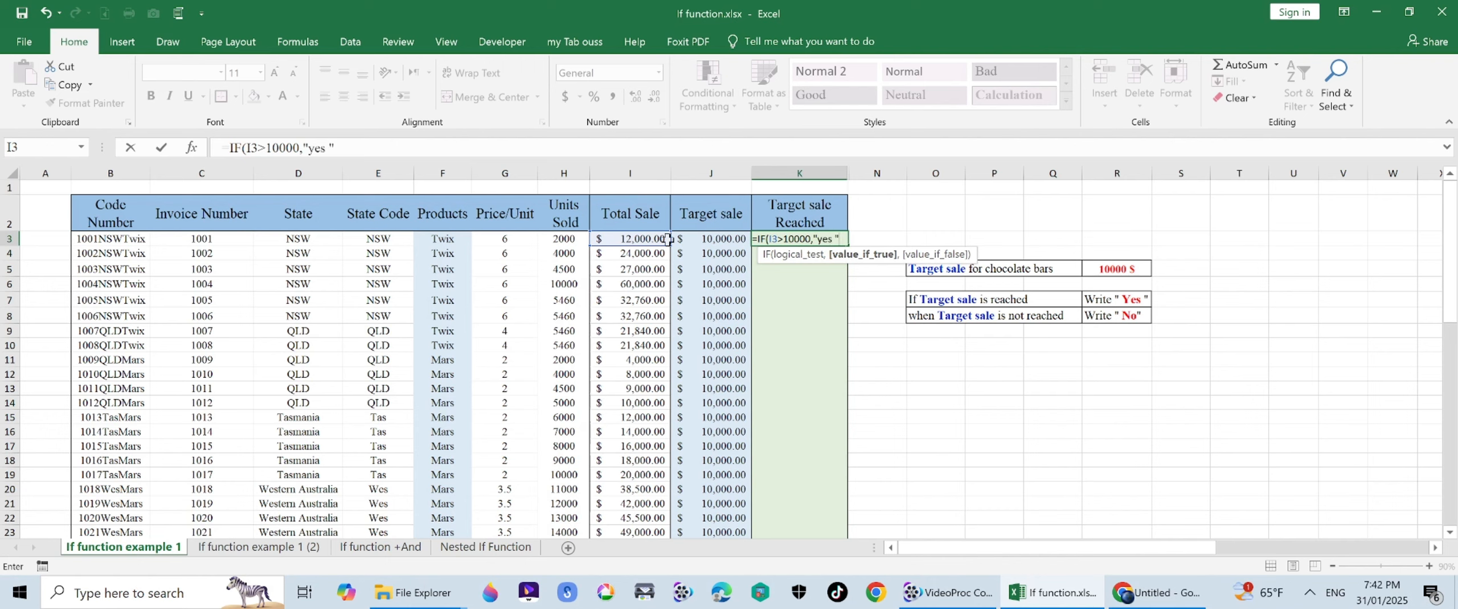
type(",")
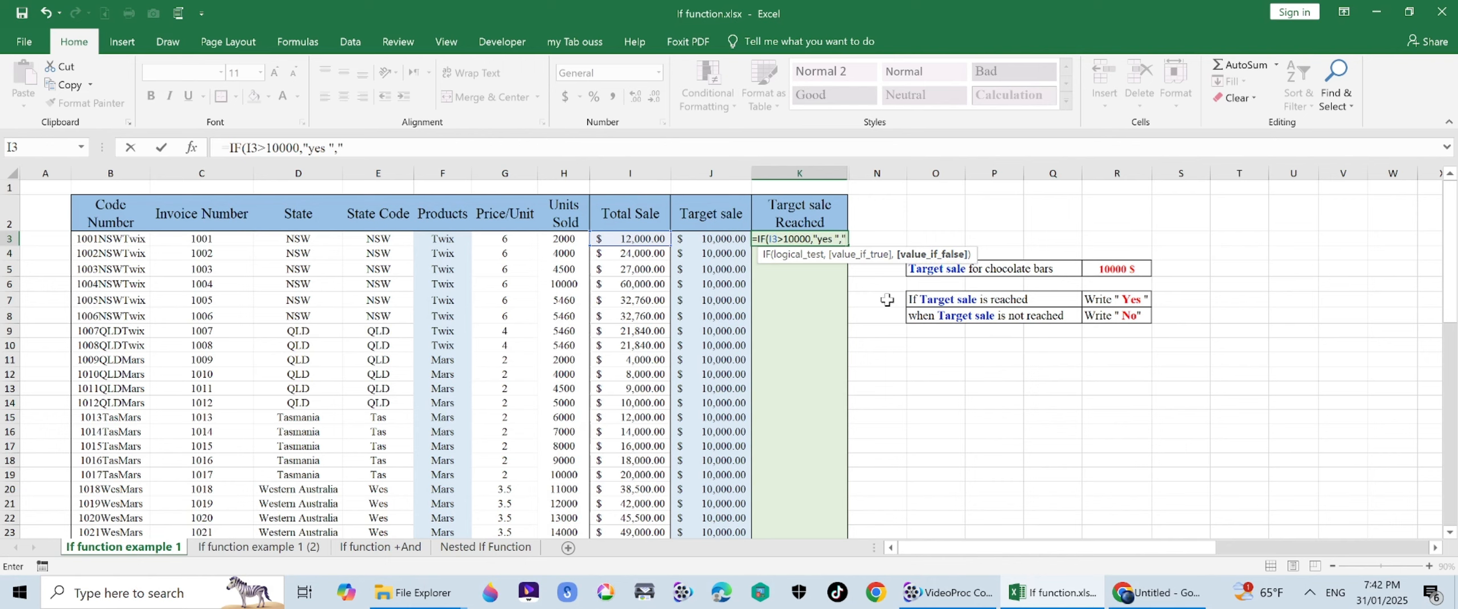
type("No")
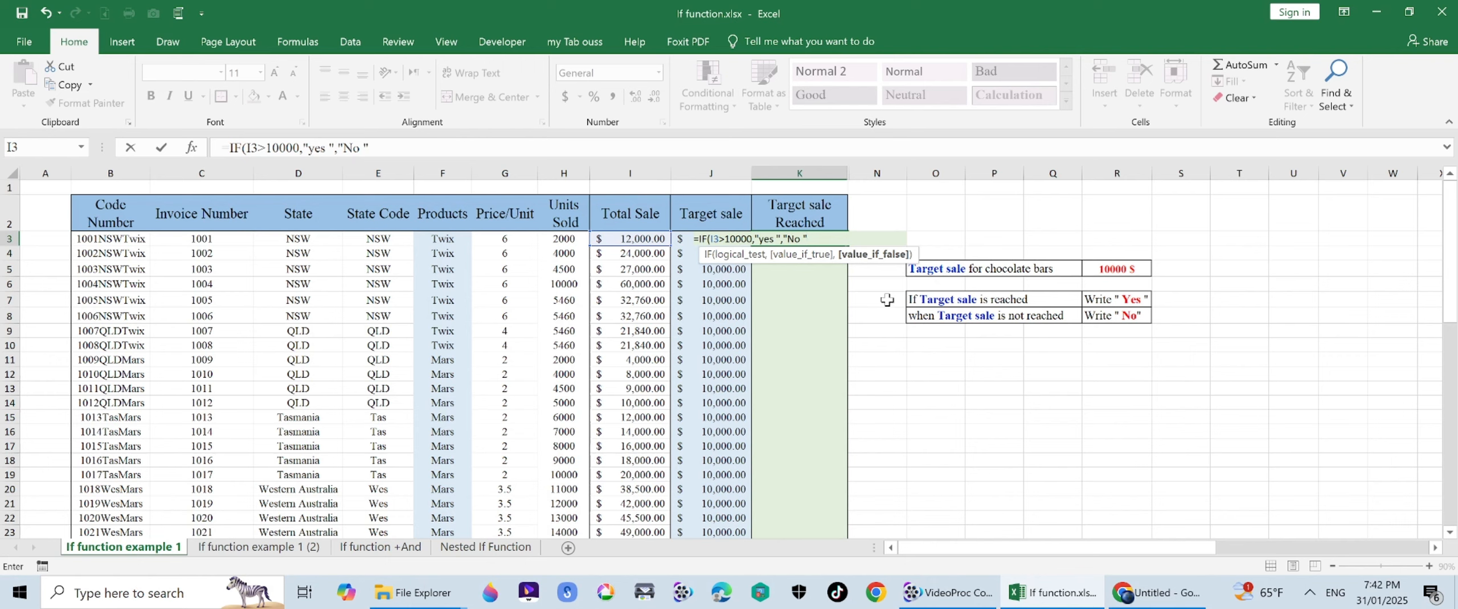
type("\")")
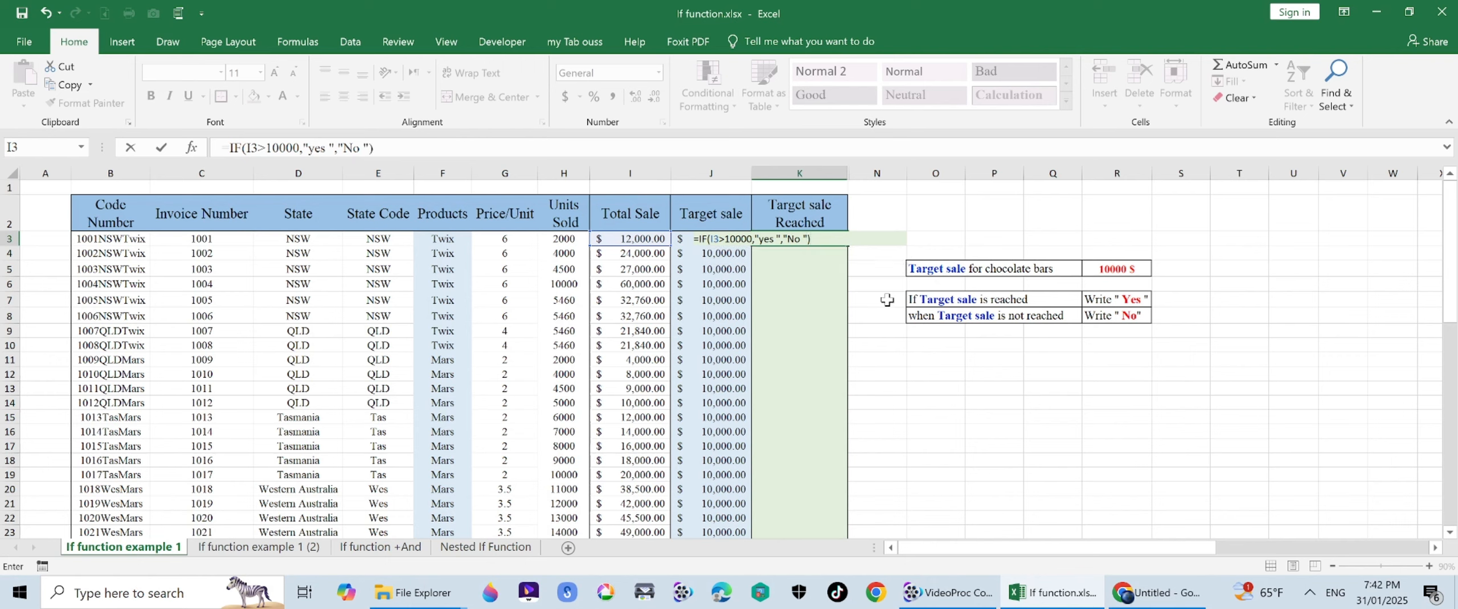
key("Return")
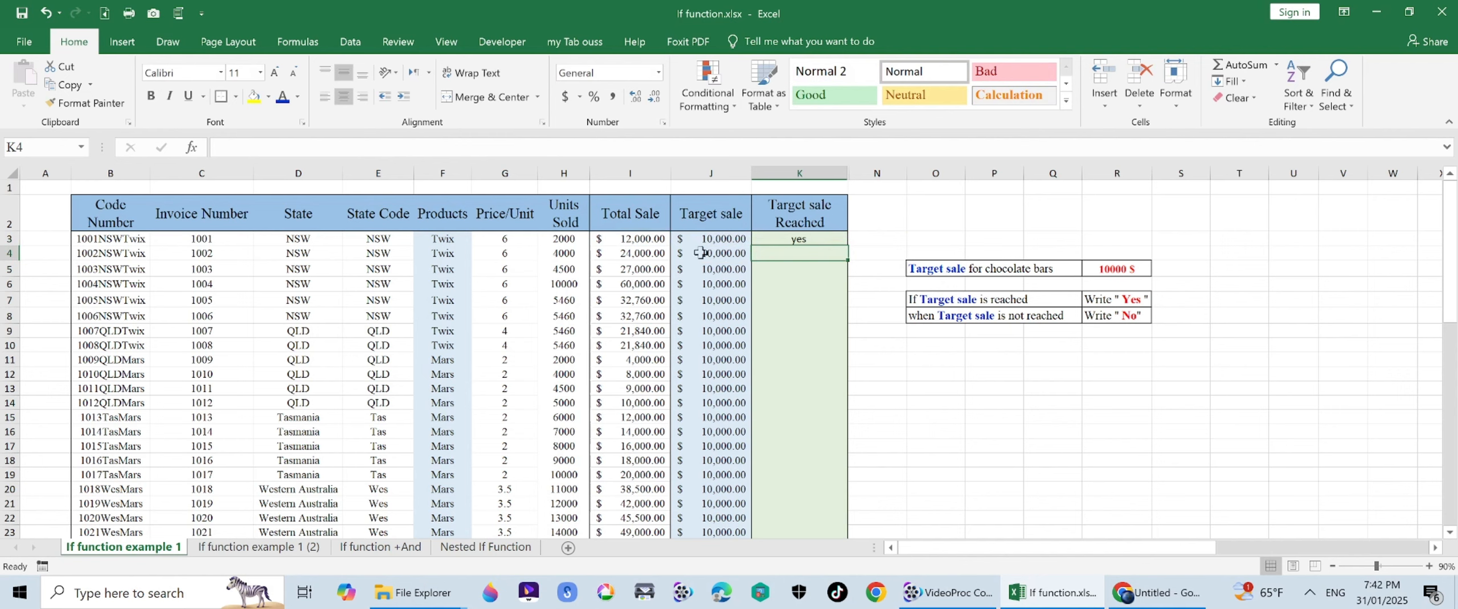
Compare row 3's total sale with its target, and fill the K3 formula down the Target sale Reached column through row 53
left_click(641, 239)
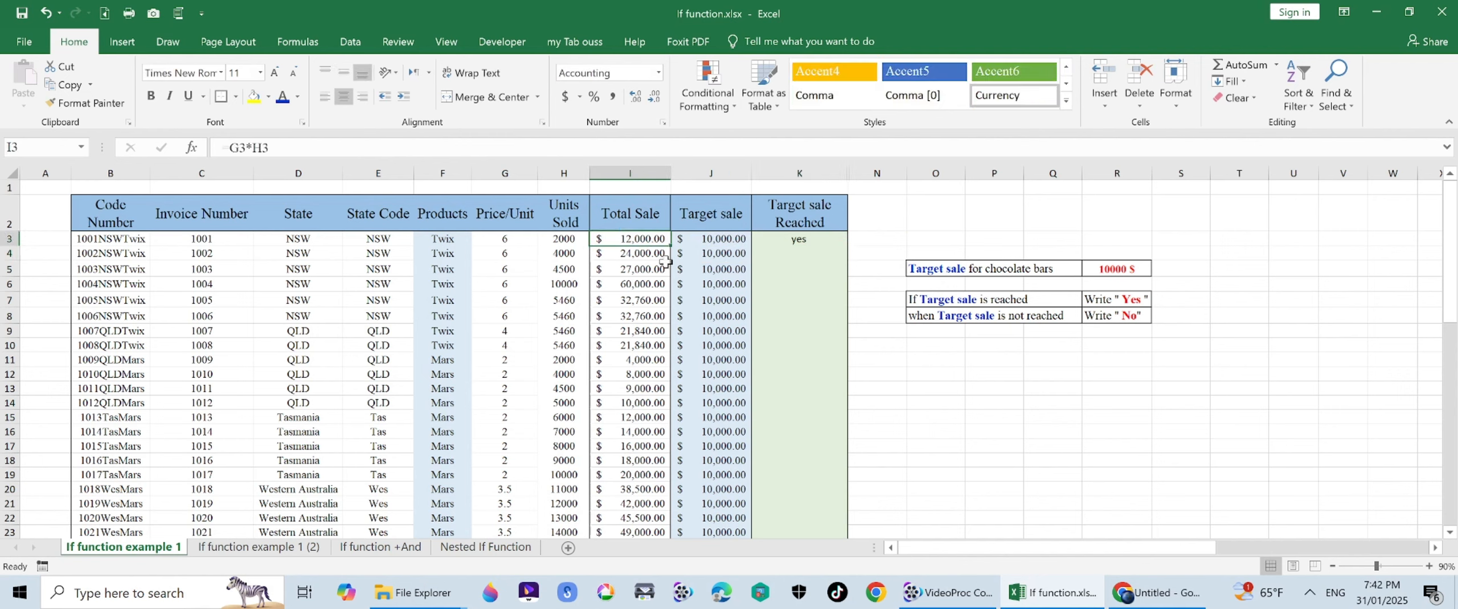
left_click(721, 242)
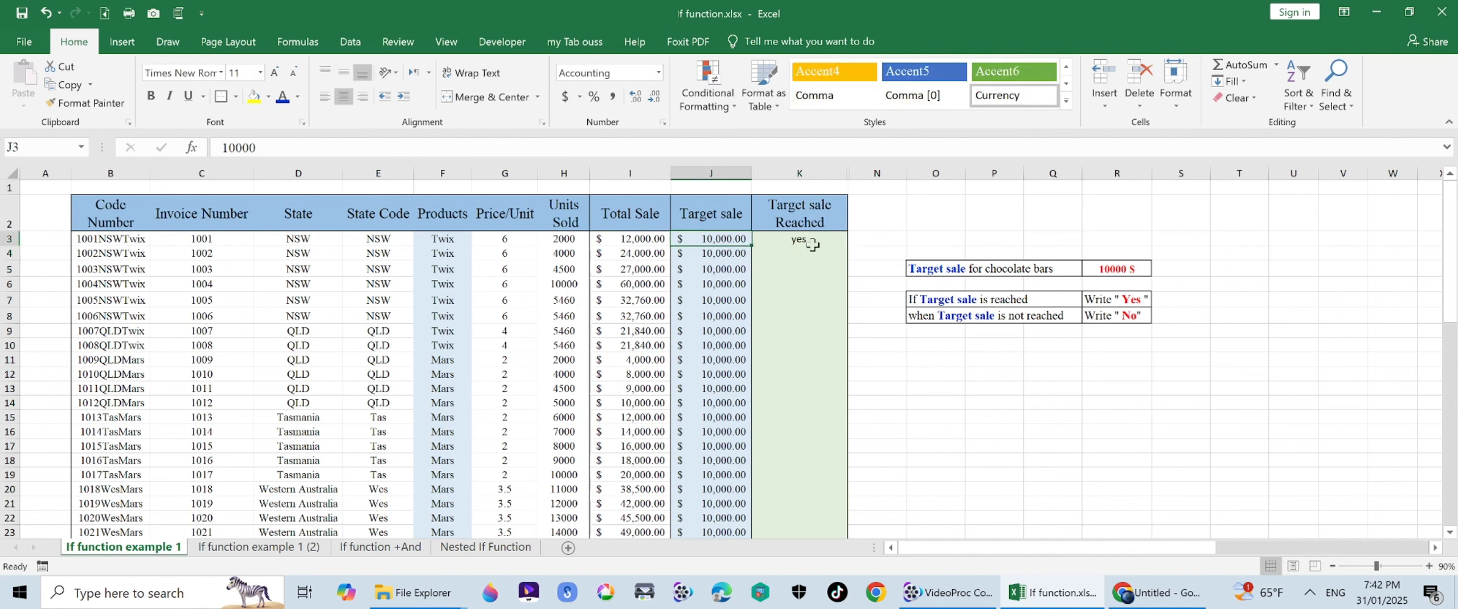
left_click(829, 235)
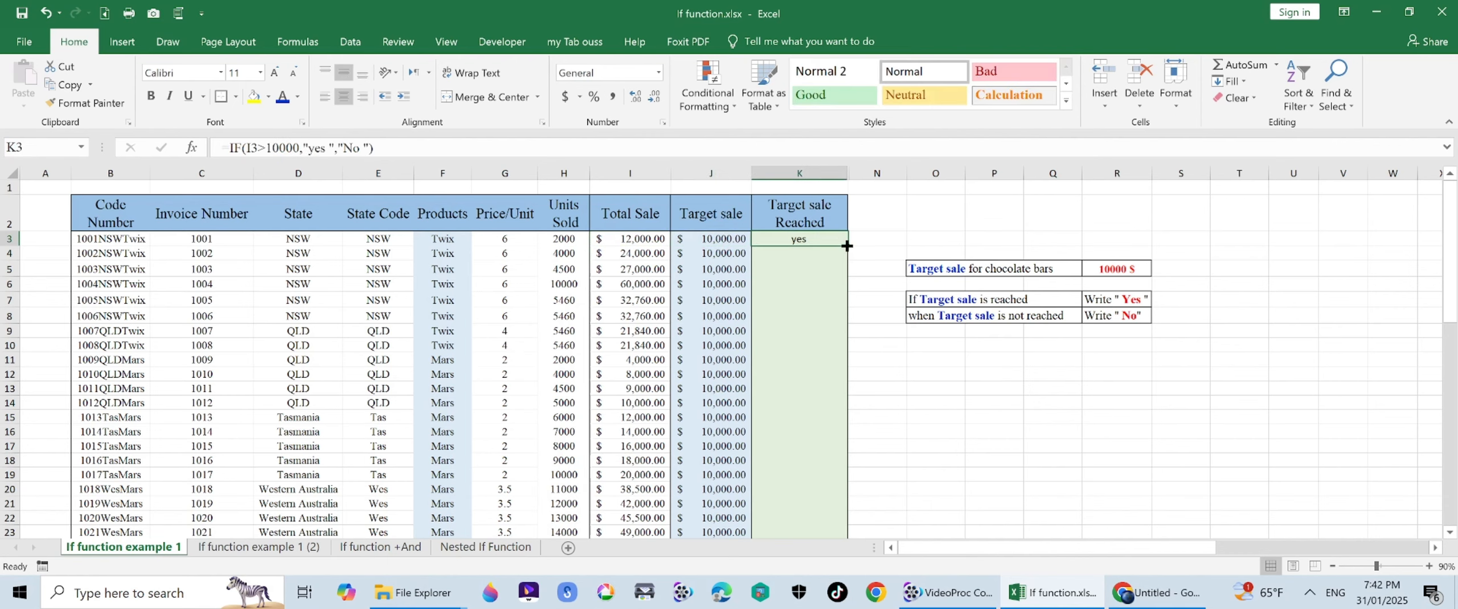
left_click(847, 245)
left_click_drag(847, 246, 835, 505)
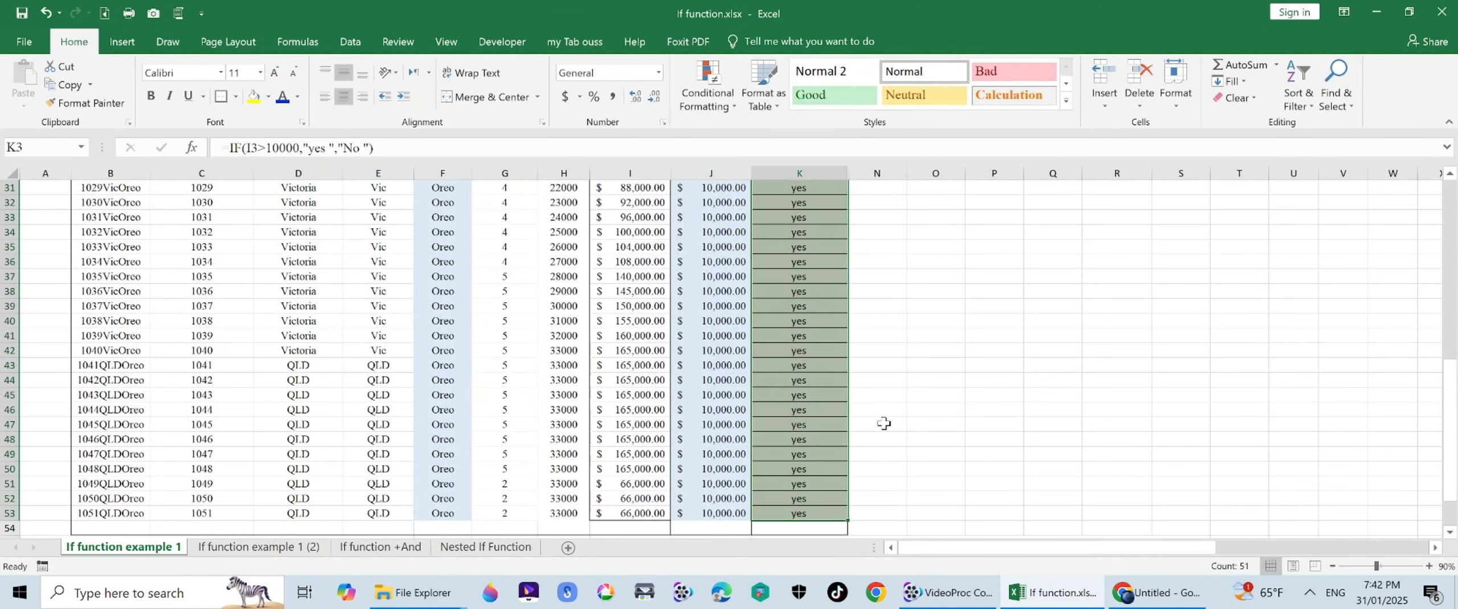
Check the Target sale Reached results against the total sale and target sale in rows 12 to 14 and row 3
scroll(872, 426, "up", 10)
left_click_drag(807, 261, 809, 273)
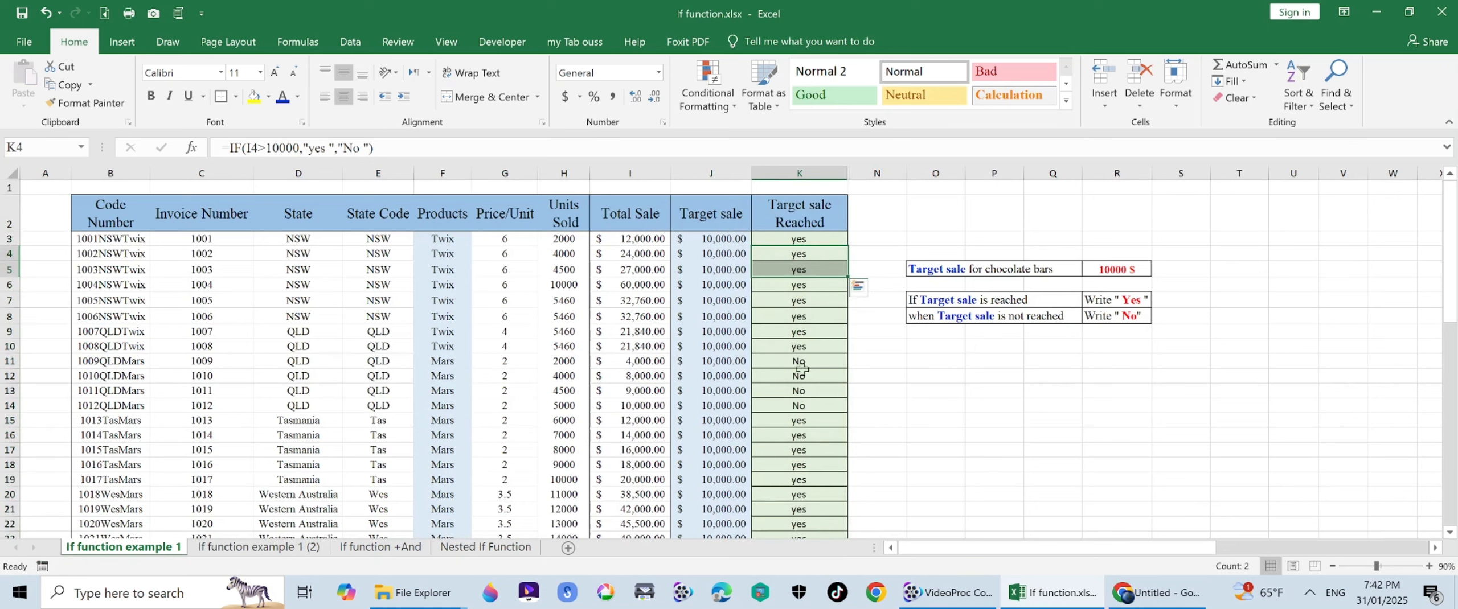
left_click_drag(799, 376, 561, 376)
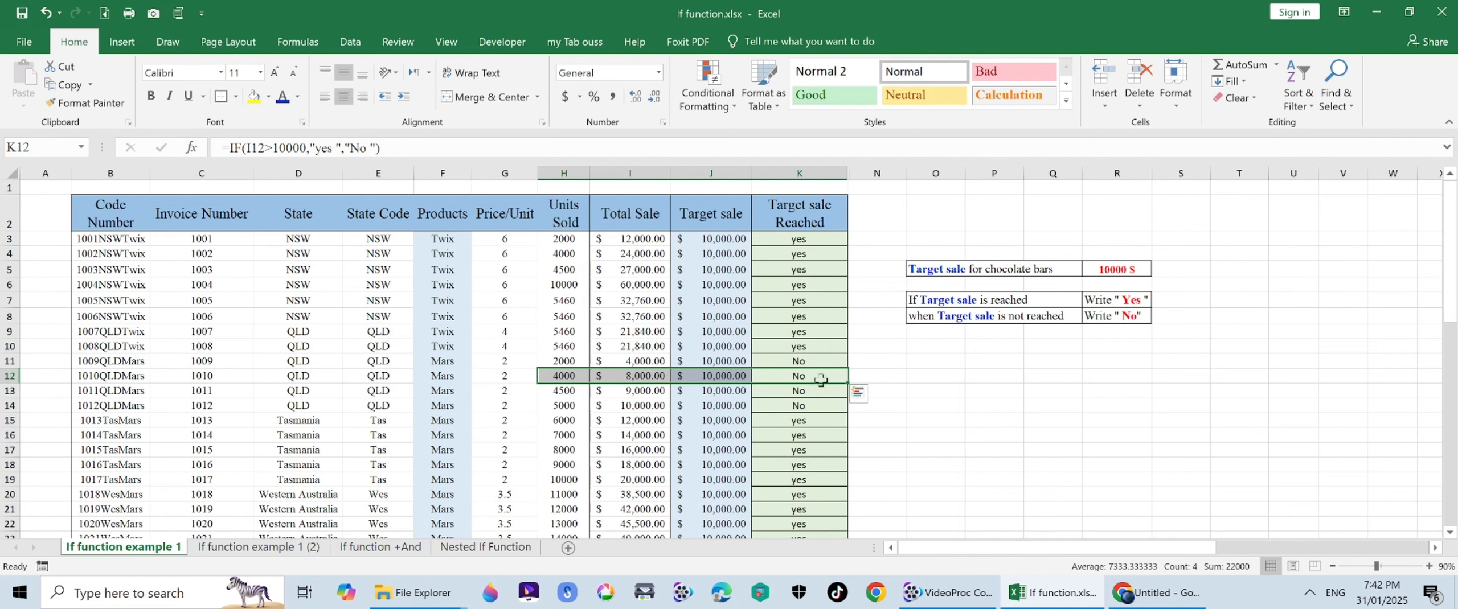
left_click_drag(632, 391, 798, 390)
left_click_drag(628, 405, 800, 412)
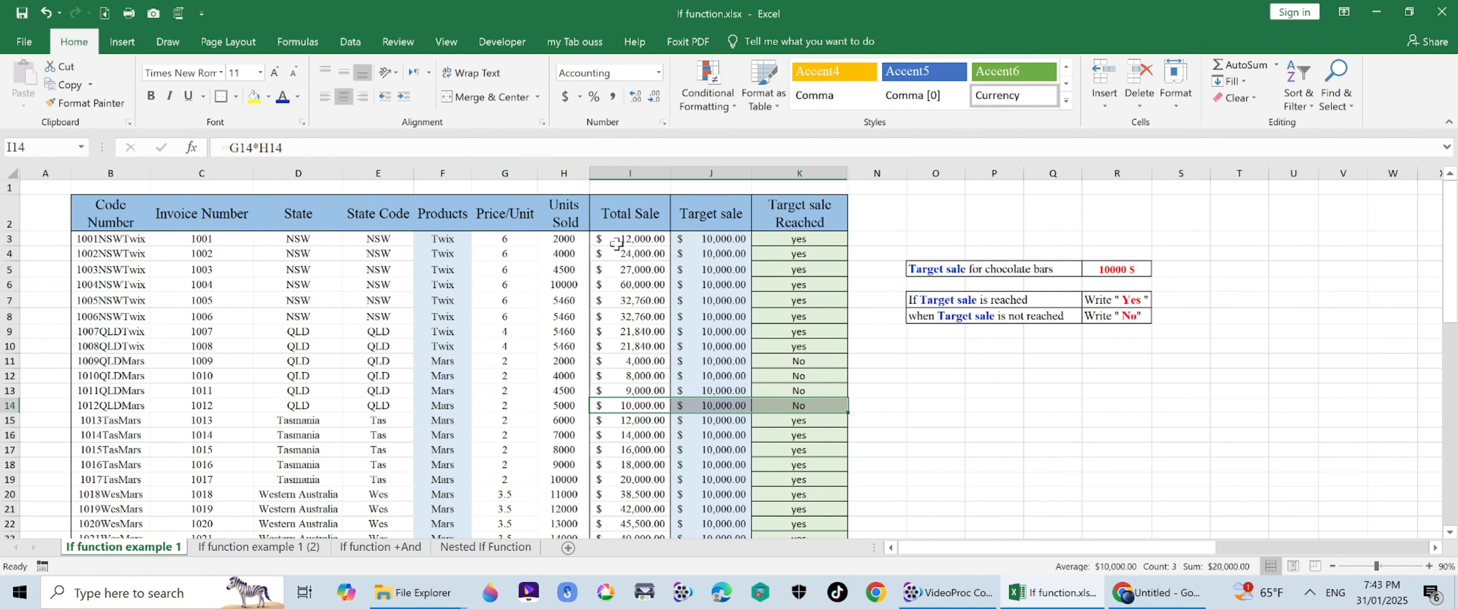
left_click_drag(617, 241, 799, 235)
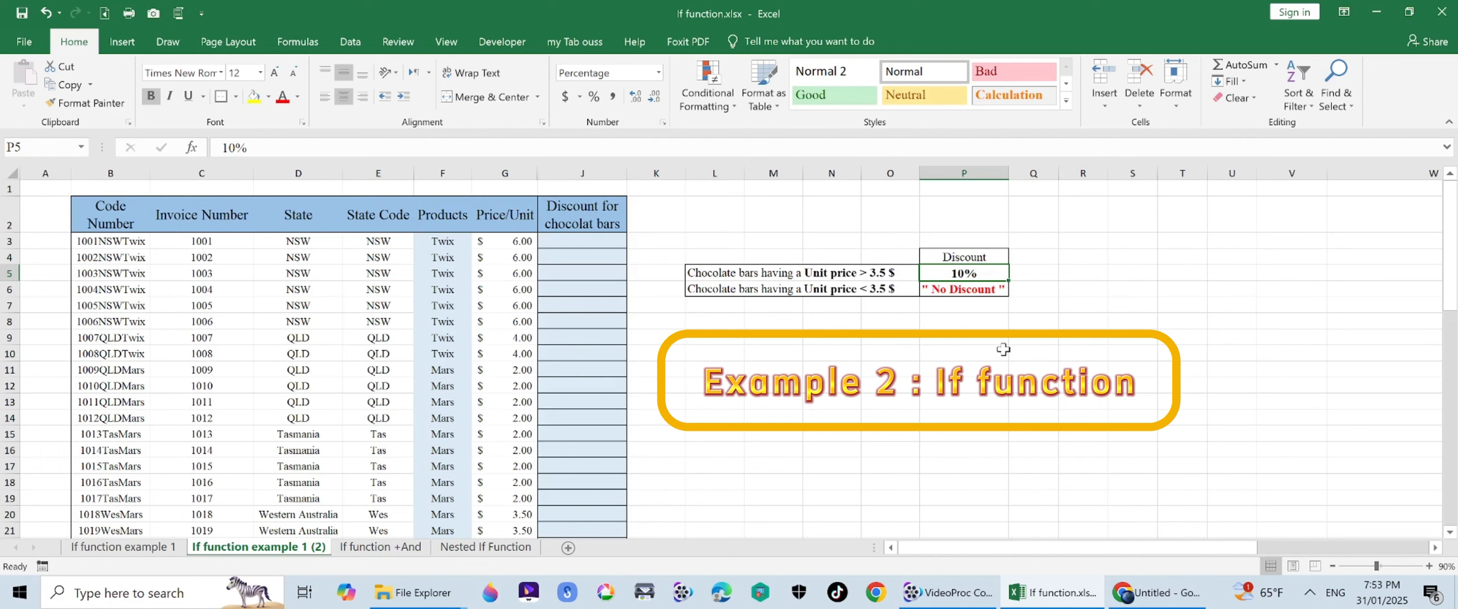
Examine the products, unit prices and the discount rules for prices above and below 3.5 $ on the second example sheet
left_click(818, 348)
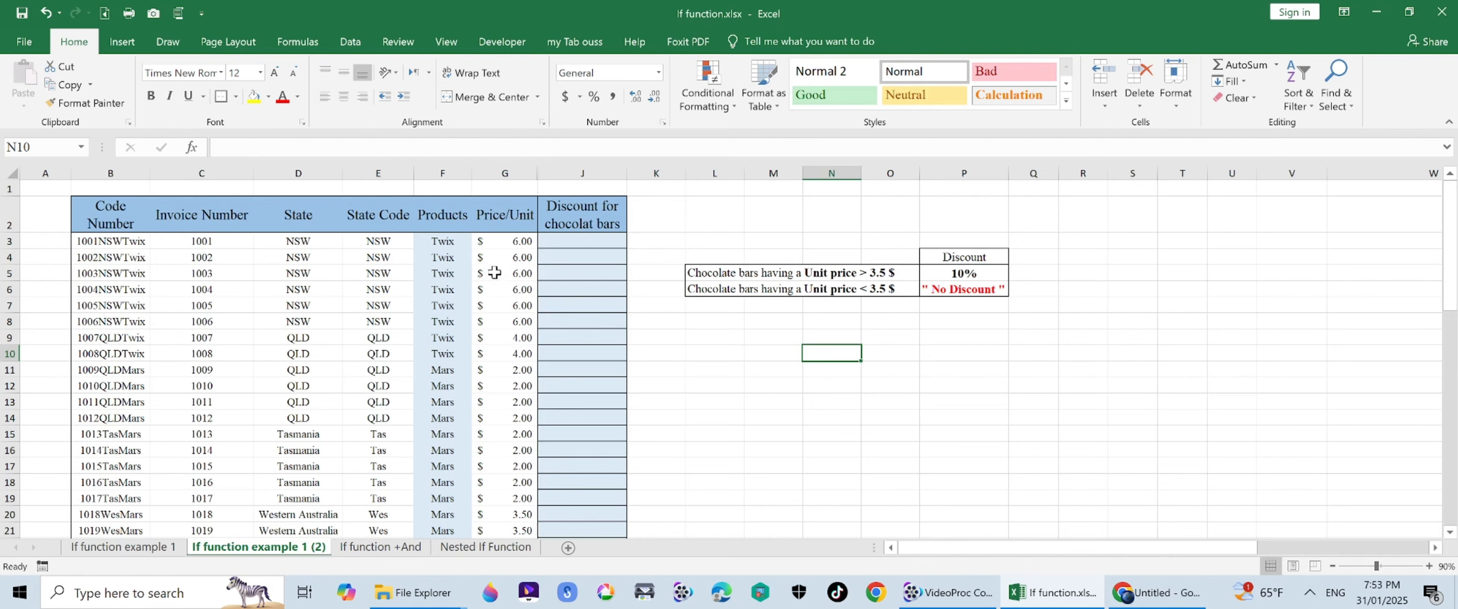
left_click(451, 242)
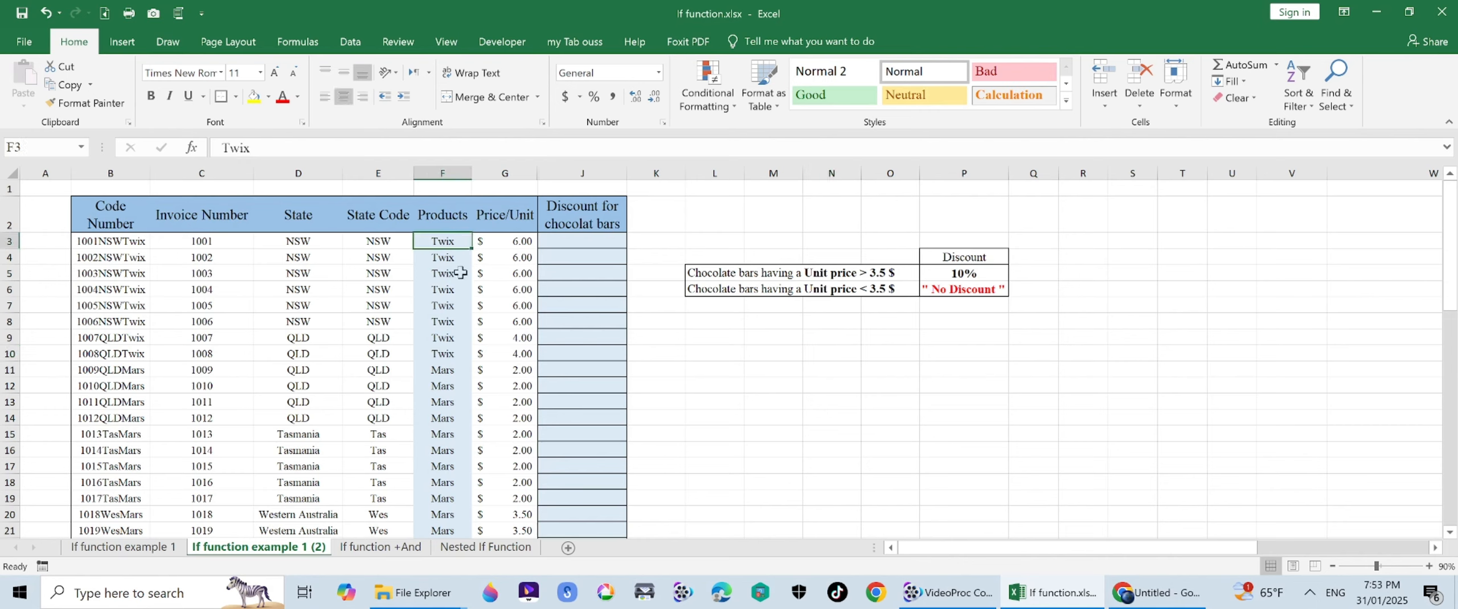
left_click(452, 305)
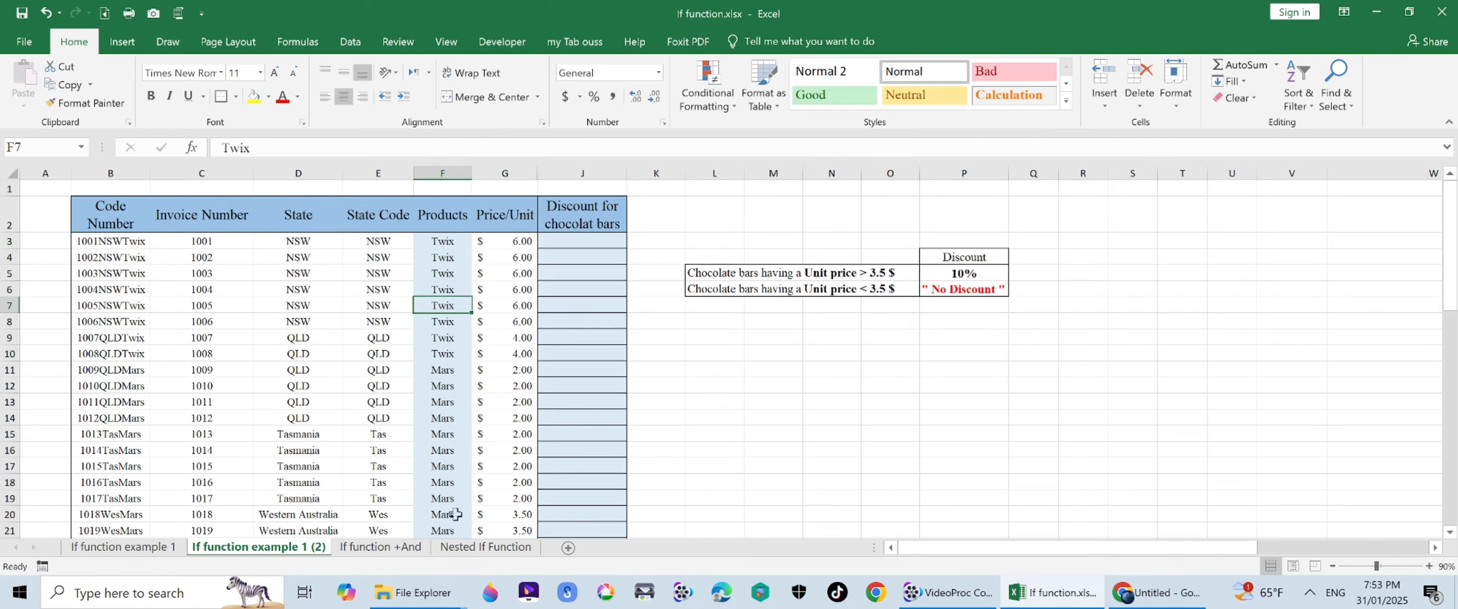
scroll(452, 502, "down", 6)
scroll(442, 458, "up", 6)
left_click(515, 244)
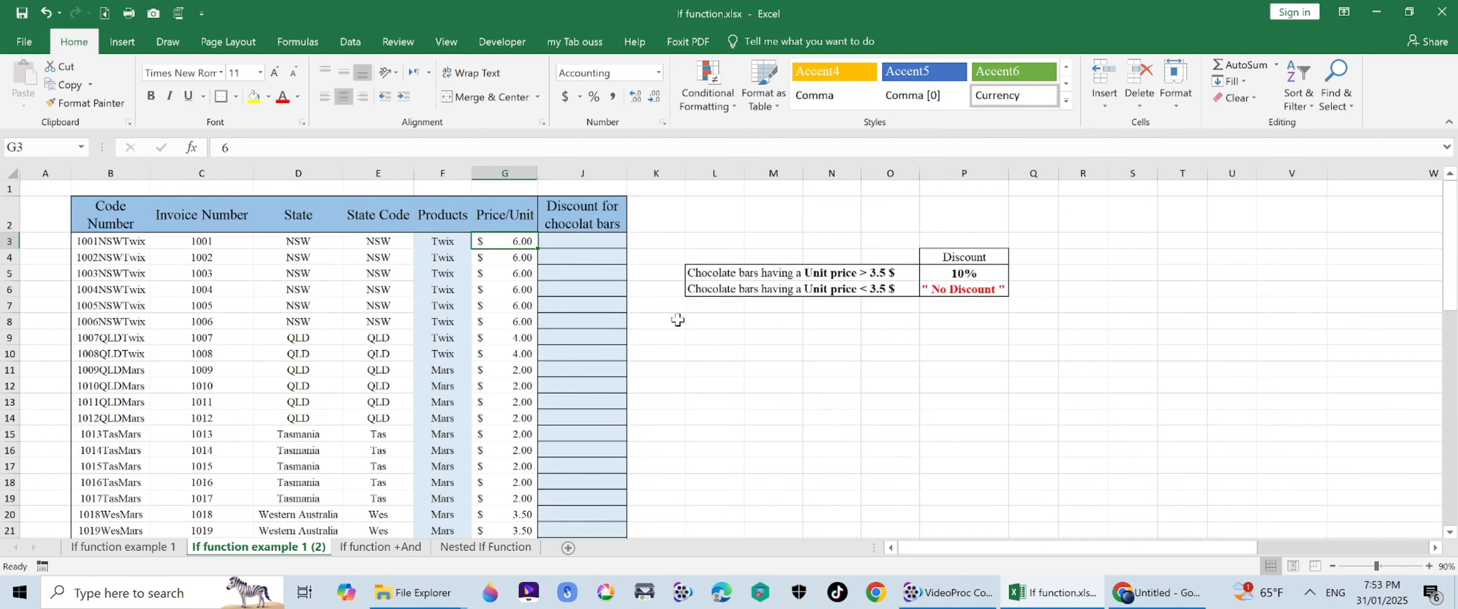
left_click(828, 276)
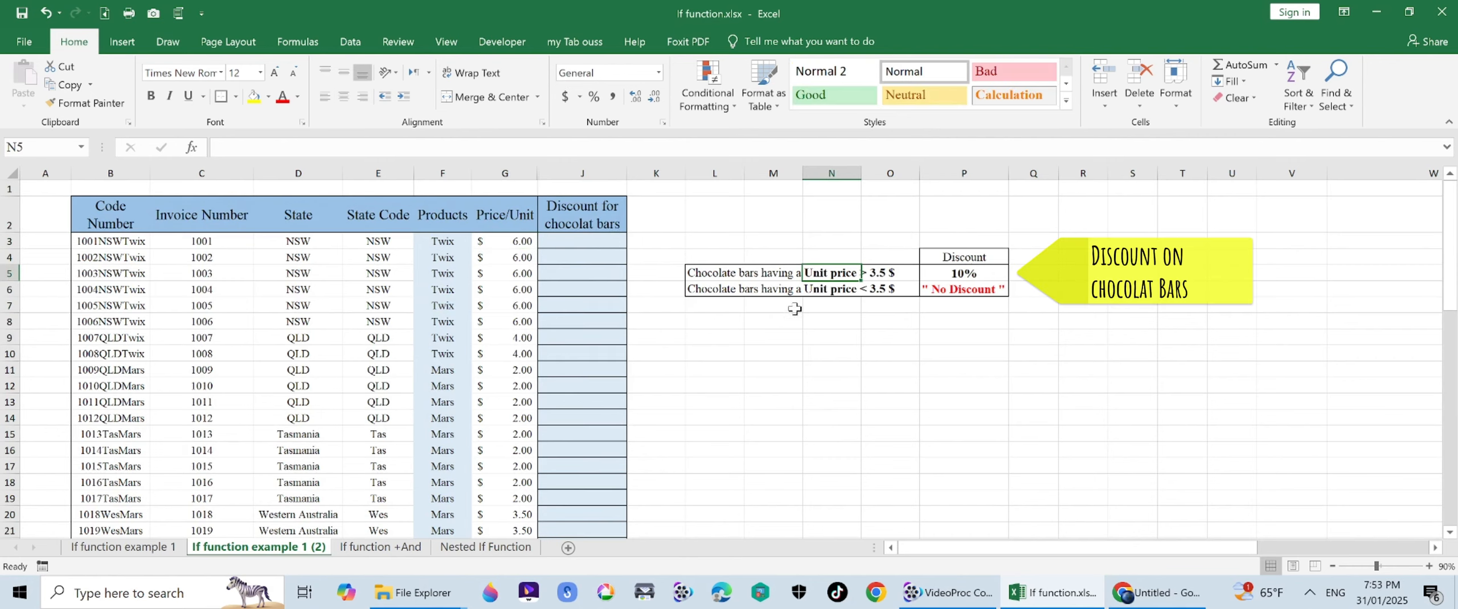
left_click(793, 319)
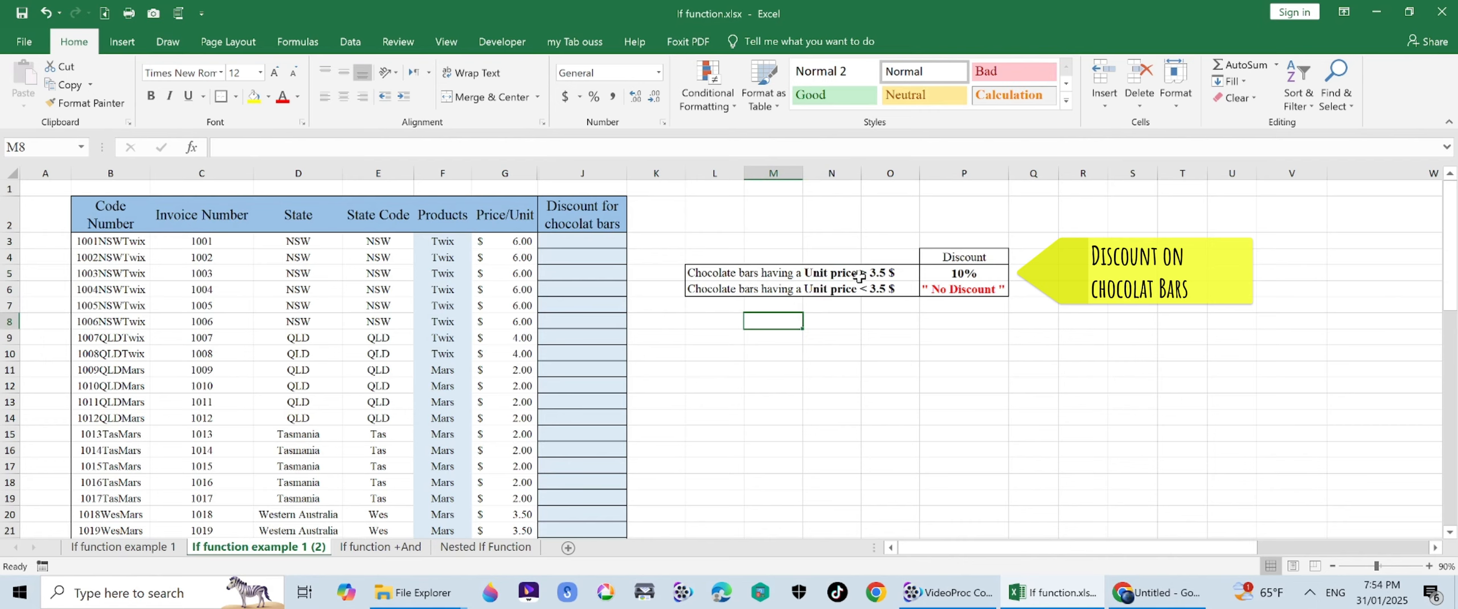
left_click(999, 276)
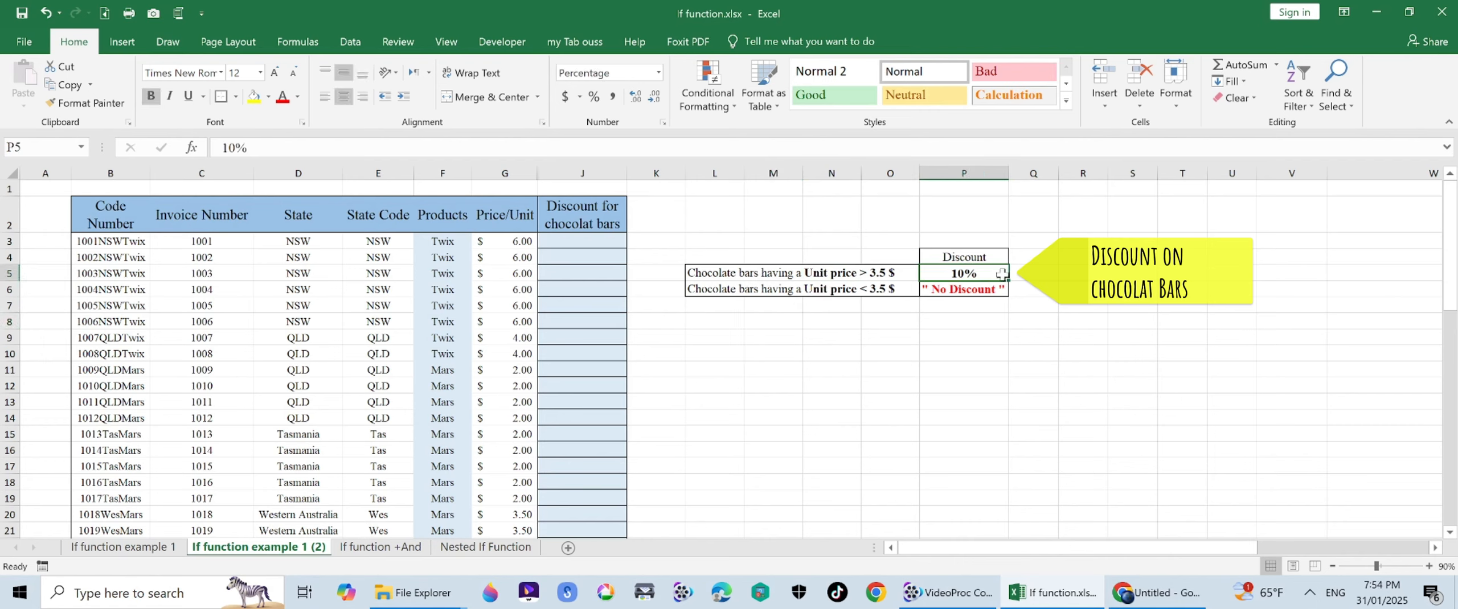
left_click(718, 293)
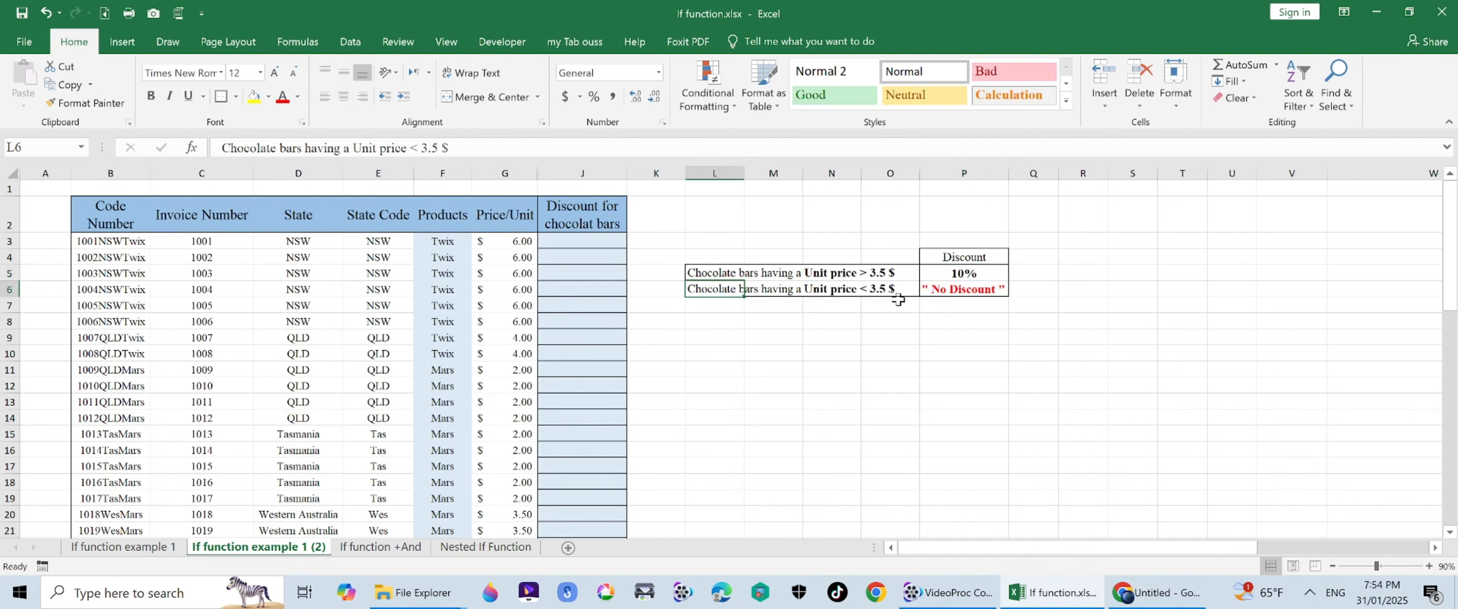
Enter the formula =IF(G3>3.5,0.9*G3," No discount" ) in cell J3 of the Discount for chocolat bars column
left_click(984, 292)
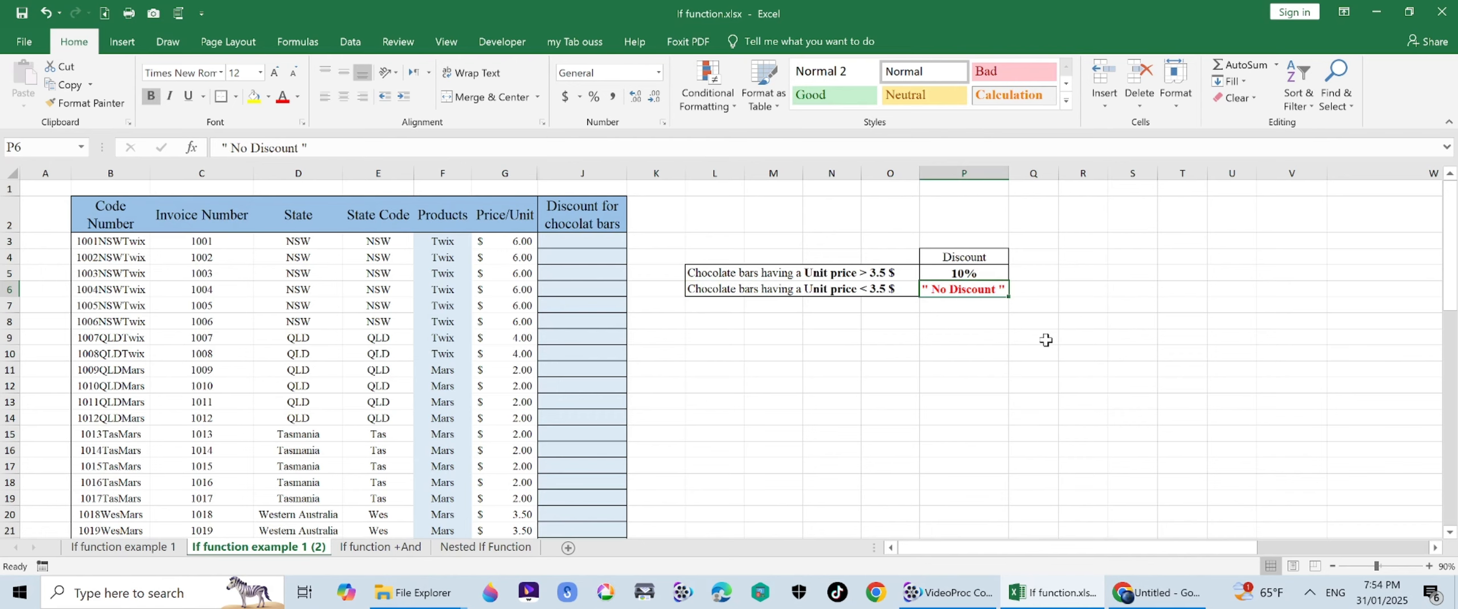
left_click(592, 246)
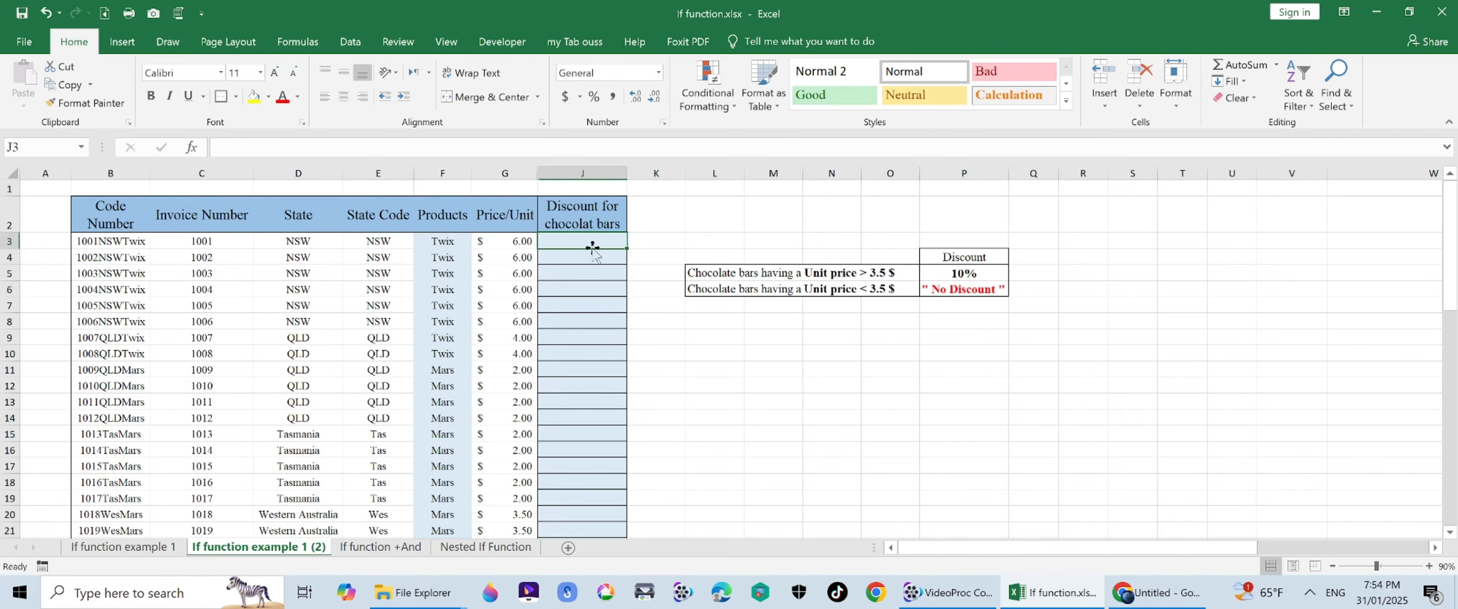
type("=if")
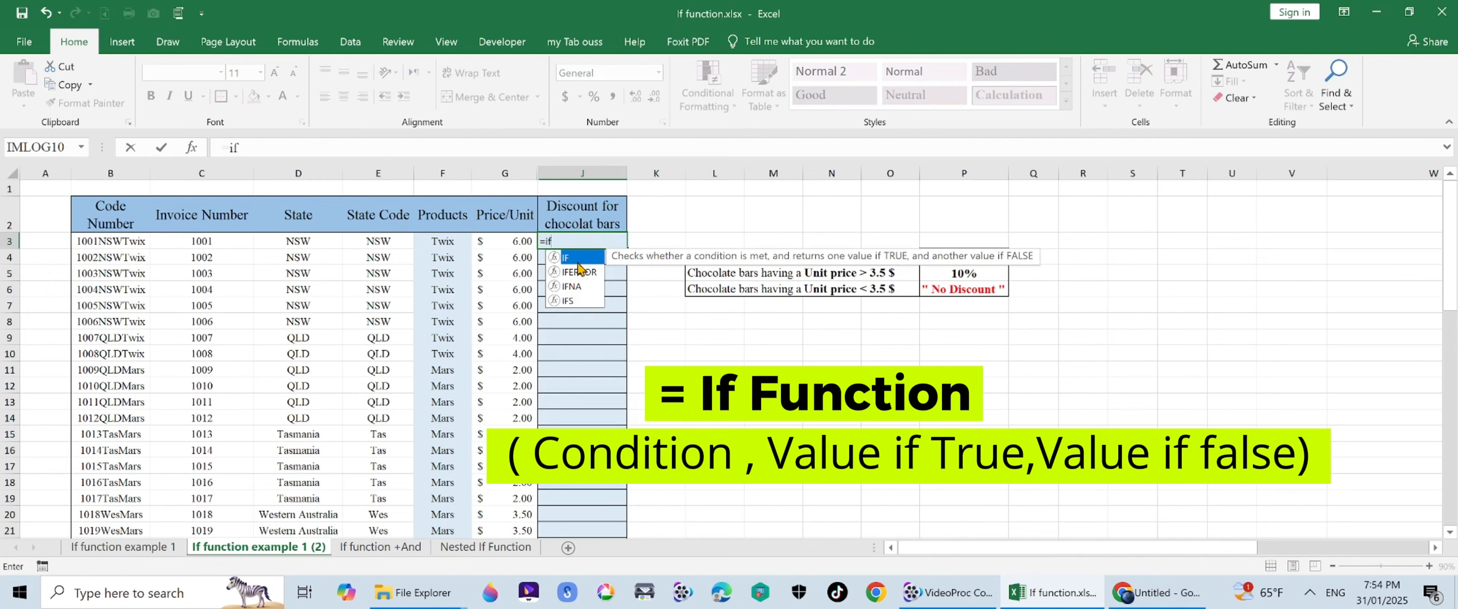
key("Tab")
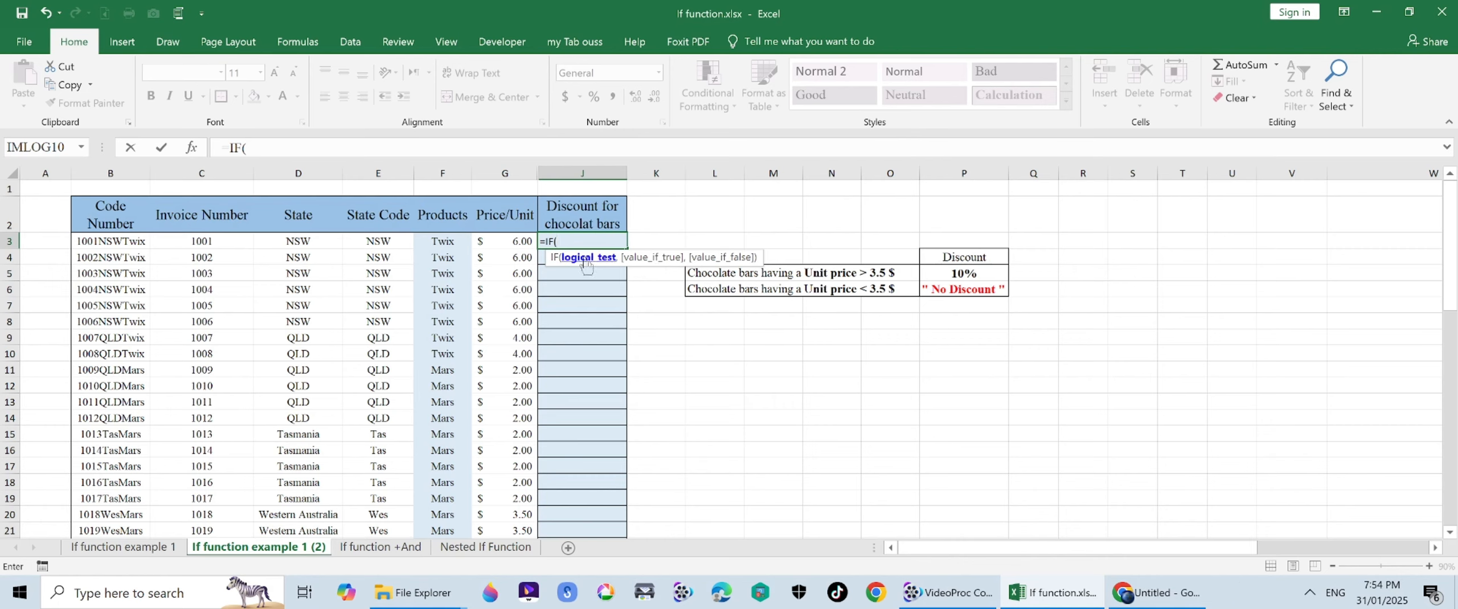
left_click(519, 242)
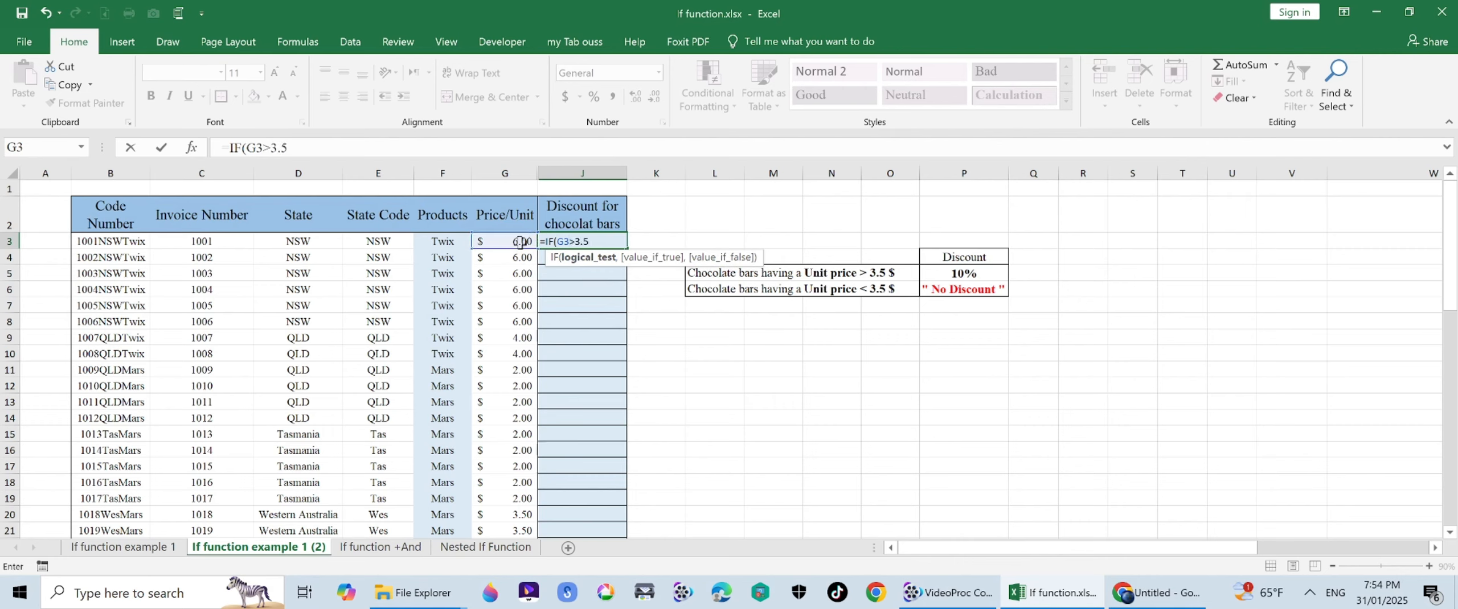
type(">3.5,0.9")
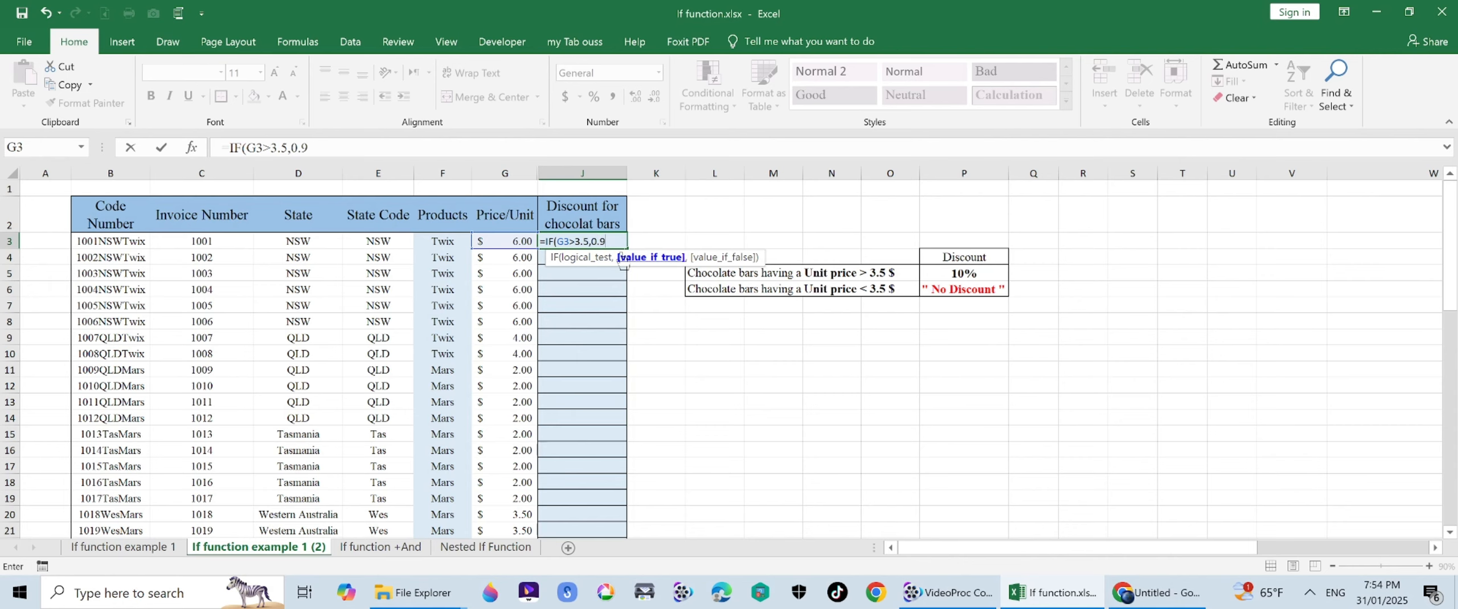
type("*")
left_click(508, 241)
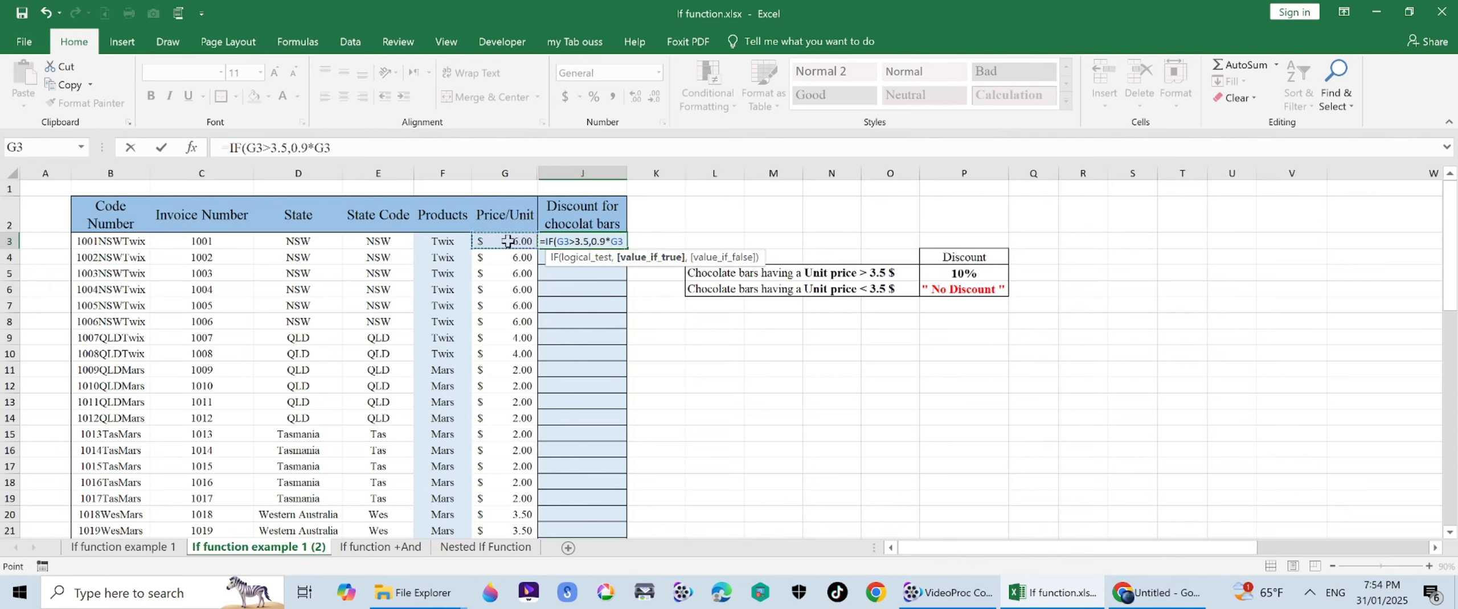
type(",\" No discoun")
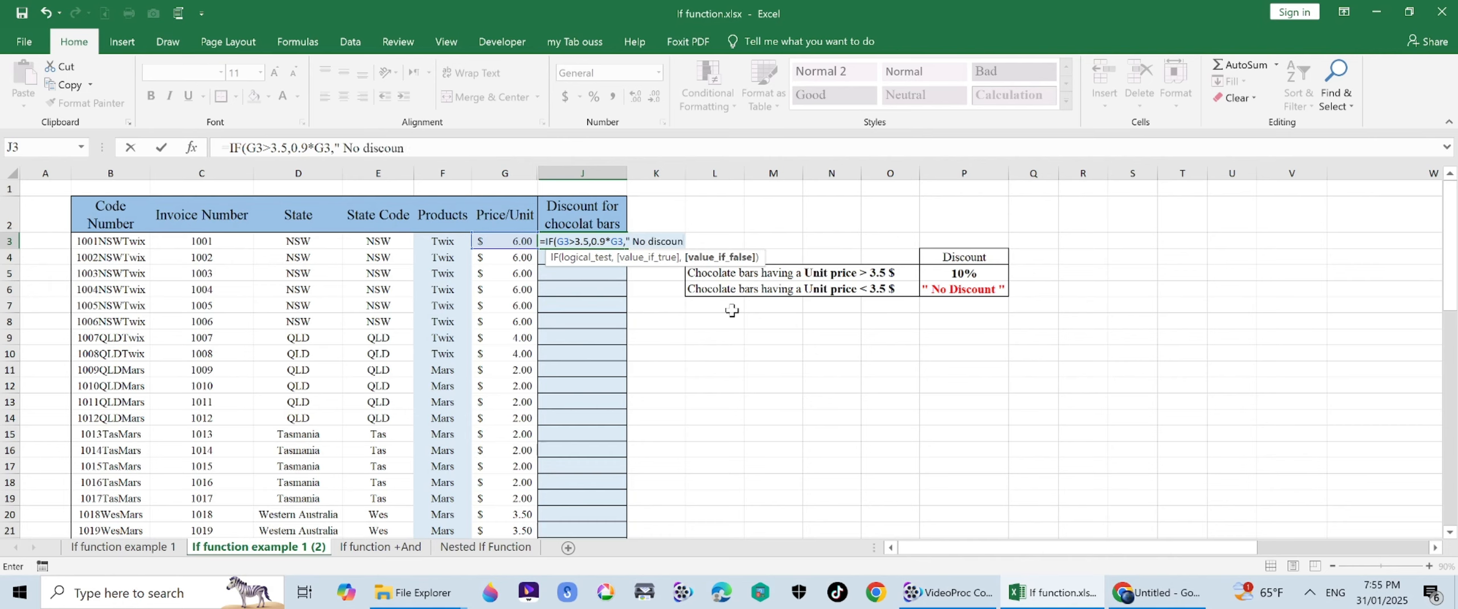
type("t\"")
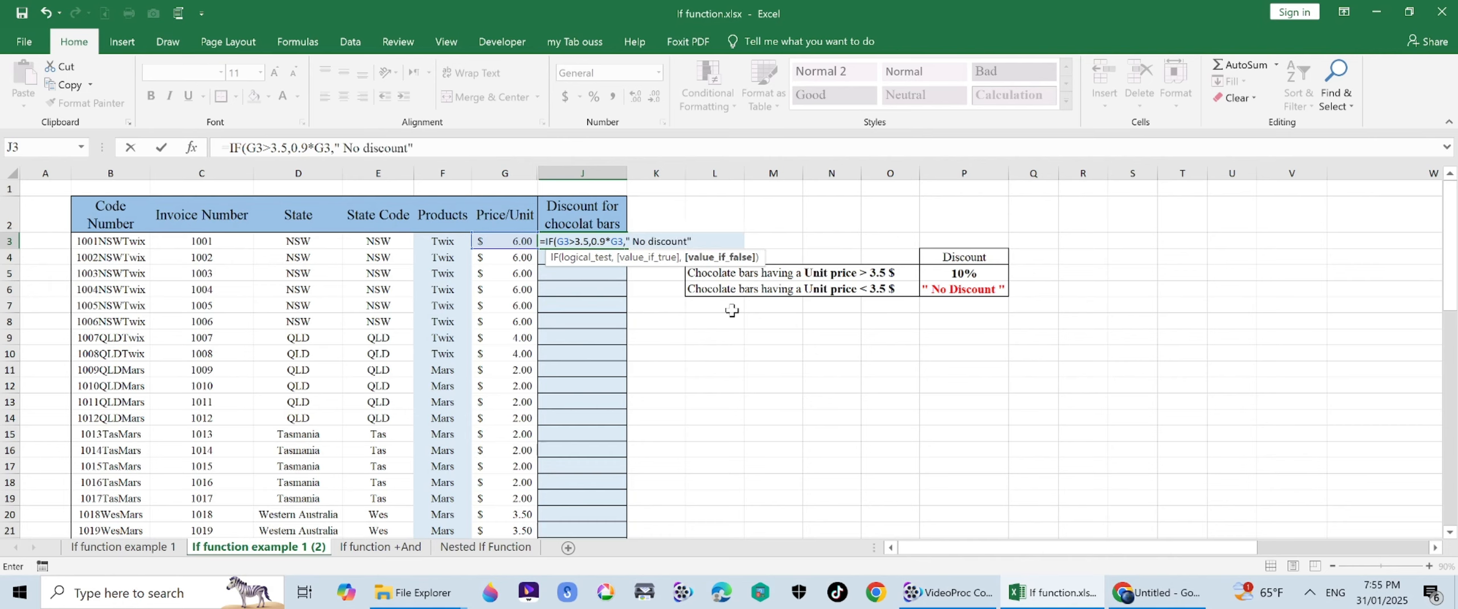
type(" )")
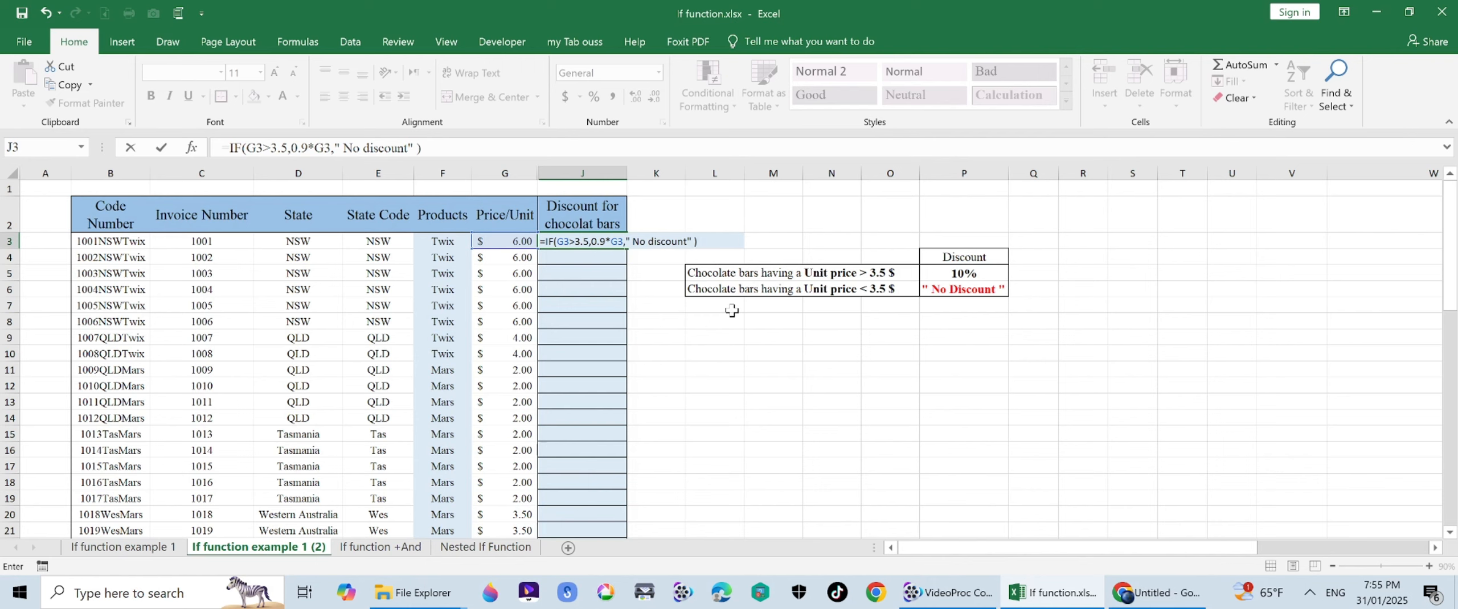
key("Return")
Compare row 3's unit price with its discount result, and fill the J3 formula down the Discount for chocolat bars column
left_click(505, 246)
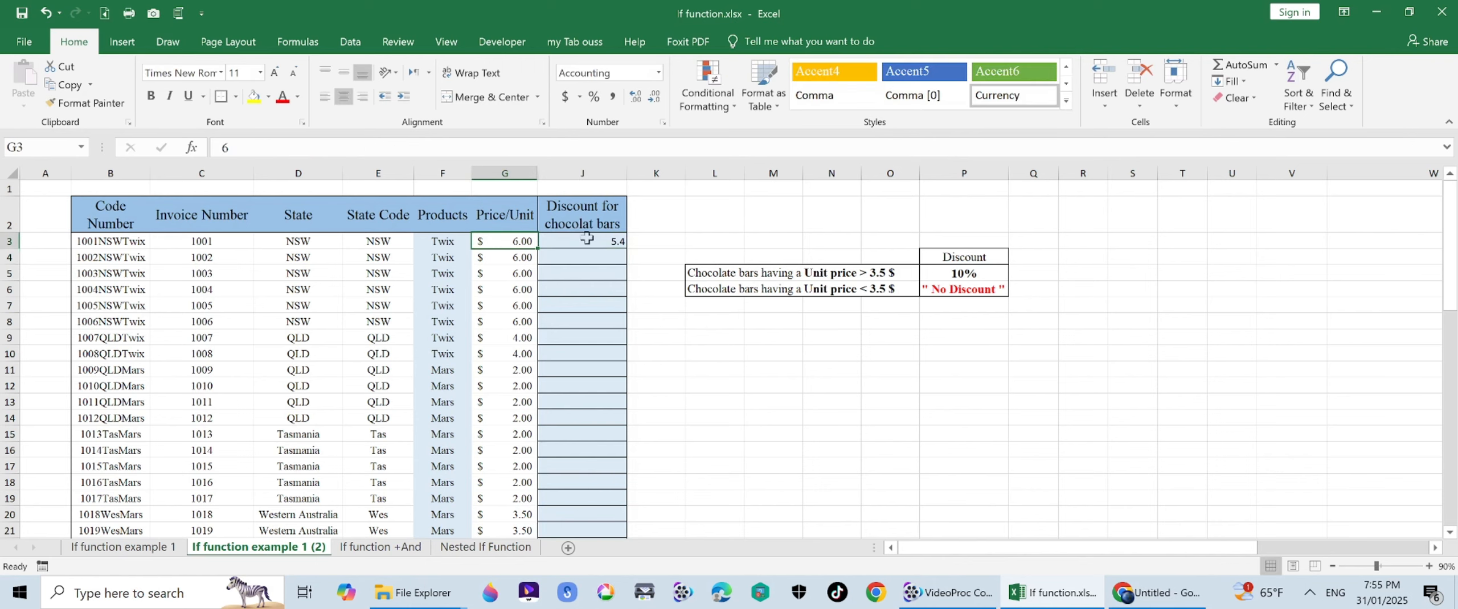
left_click(612, 242)
left_click_drag(622, 250, 593, 464)
scroll(588, 467, "up", 12)
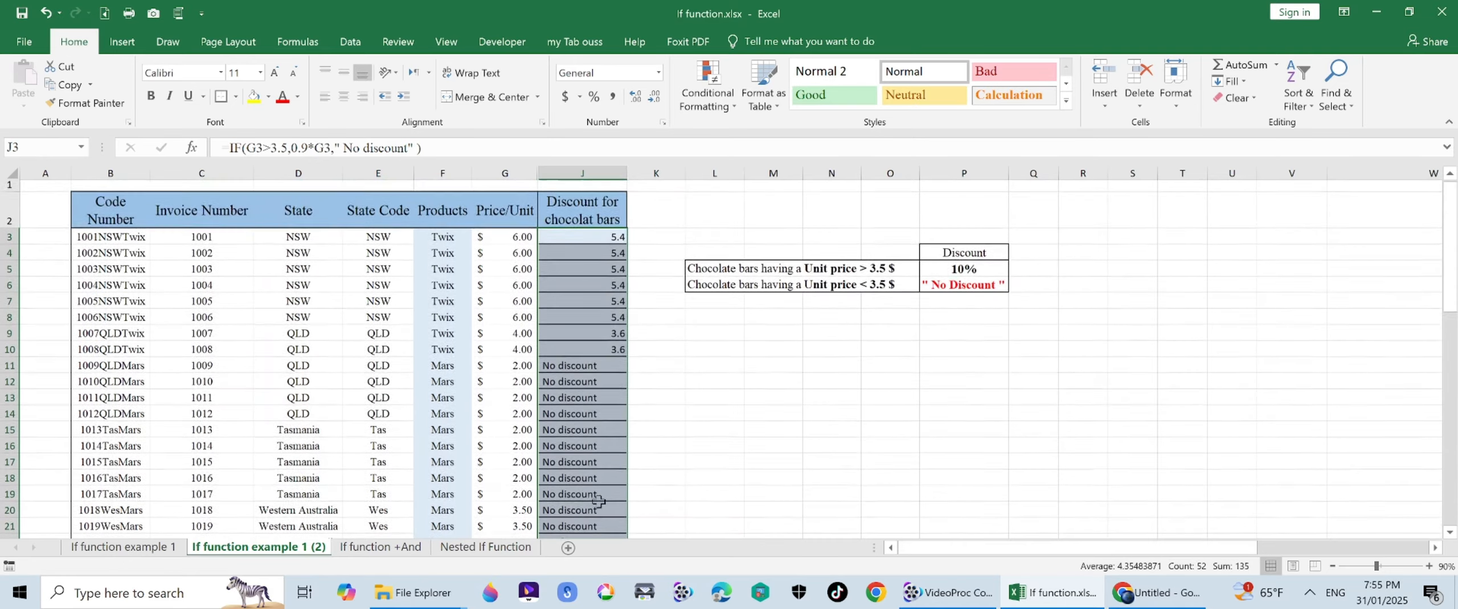
Check the filled discount results against the unit prices in the Twix rows
left_click(503, 262)
left_click(506, 323)
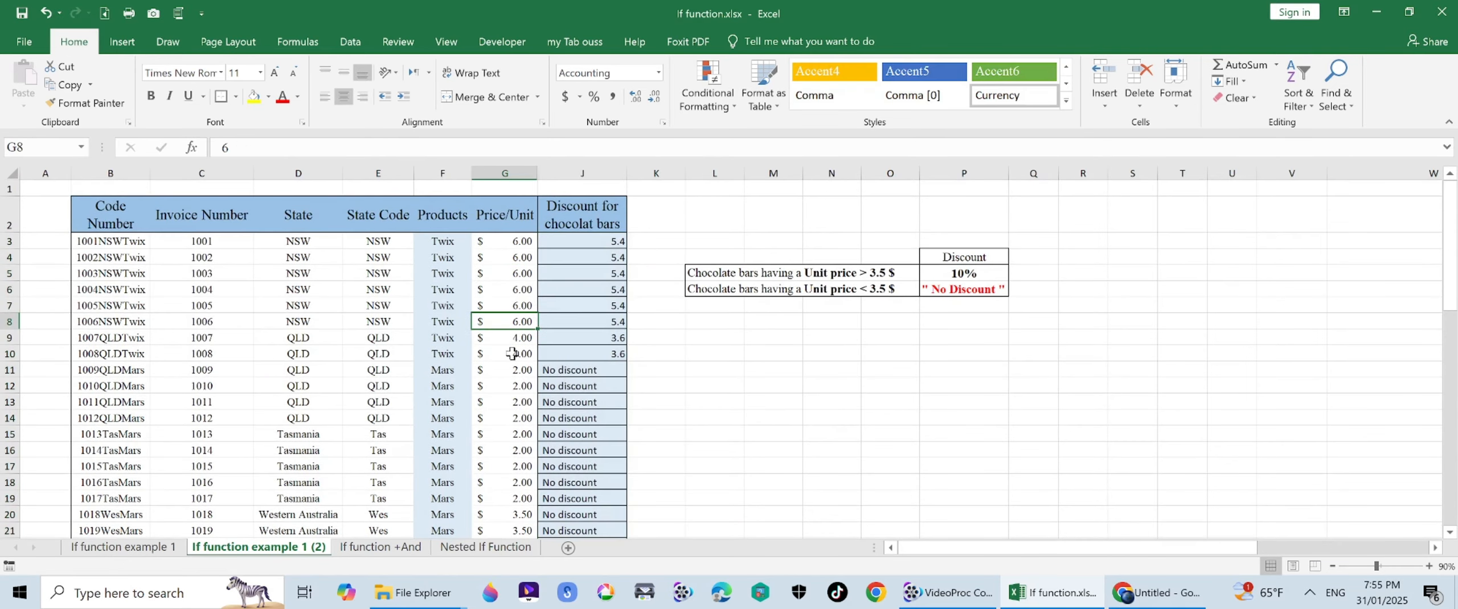